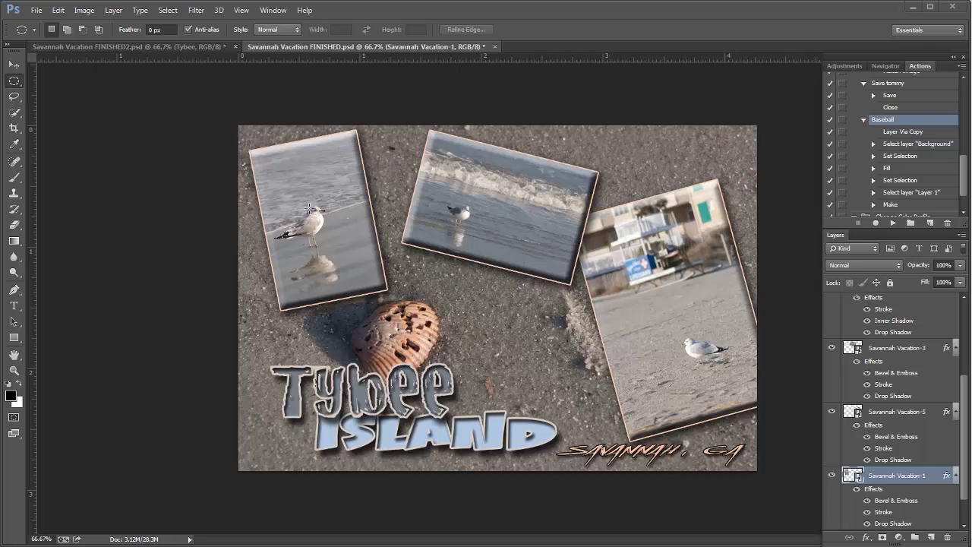
Switch to the Savannah Vacation FINISHED2.psd collage and open the photo Savannah Vacation-5.jpg.
left_click(119, 45)
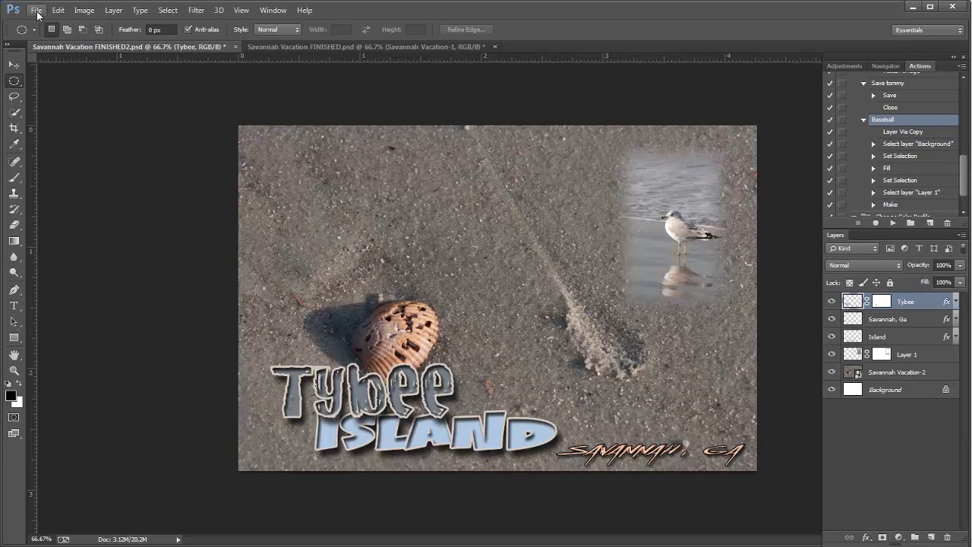
left_click(36, 10)
left_click(43, 38)
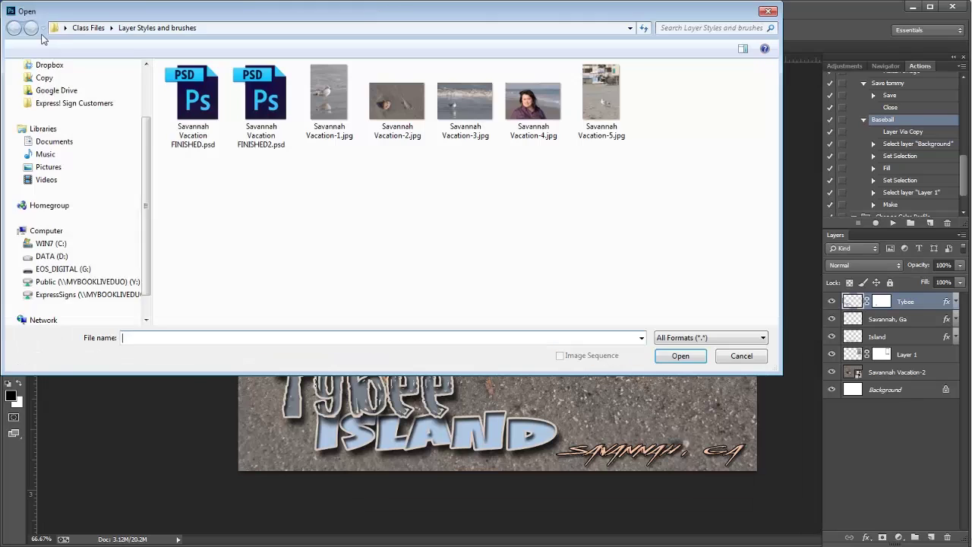
double_click(598, 107)
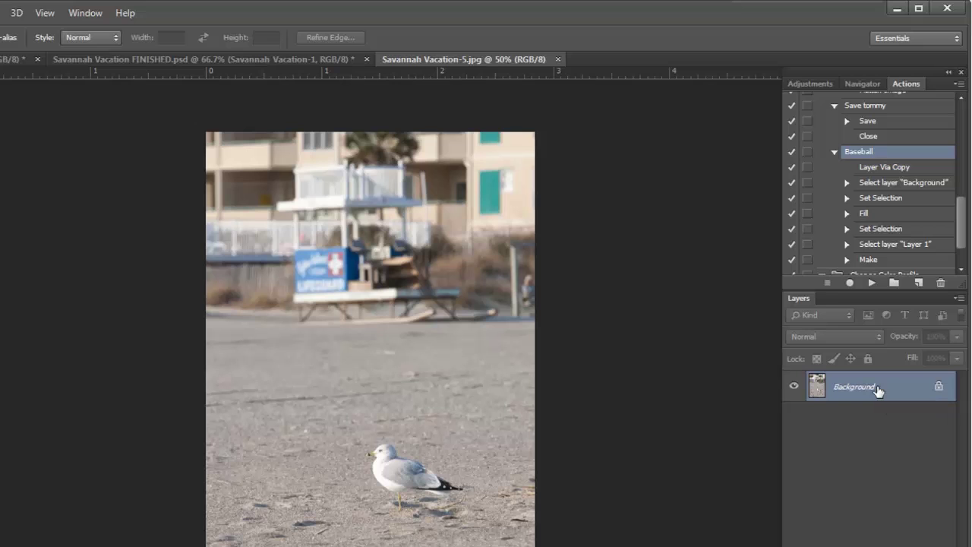
Duplicate the lifeguard-stand photo's Background layer, fill the original Background with white and deselect.
key("ctrl+j")
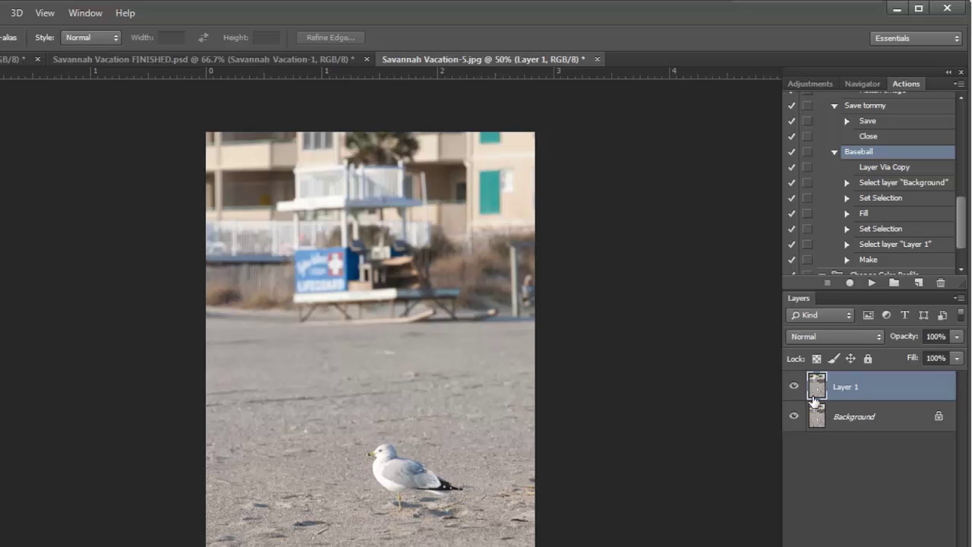
left_click(850, 422)
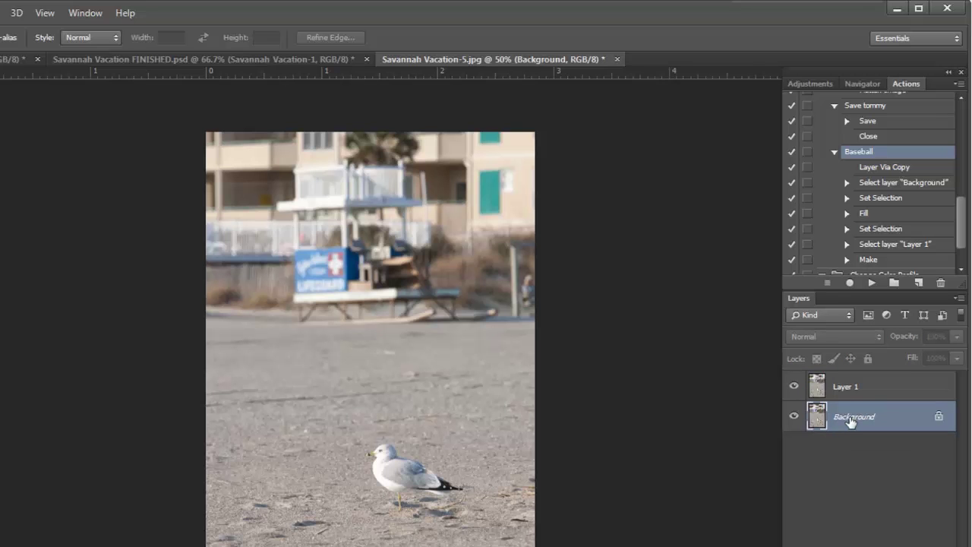
key("ctrl+a")
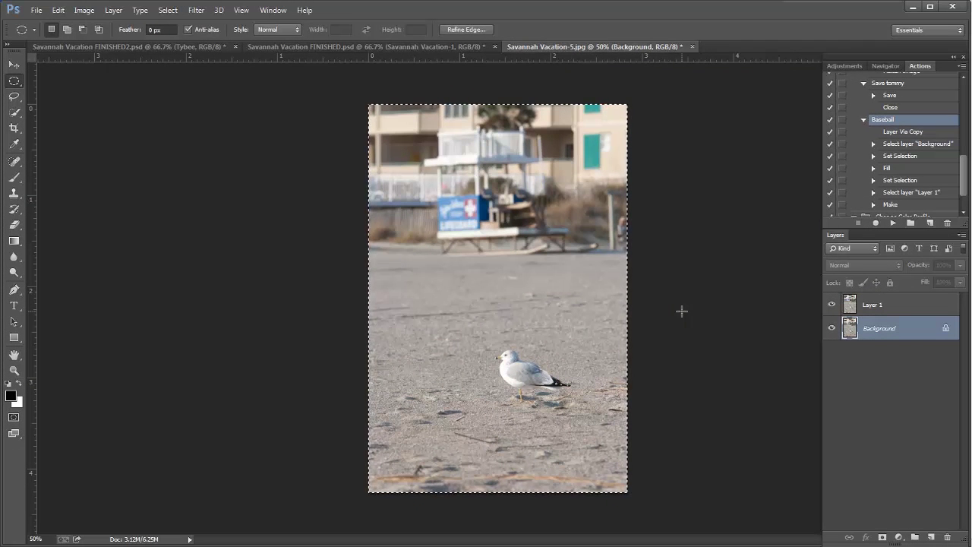
key("ctrl+BackSpace")
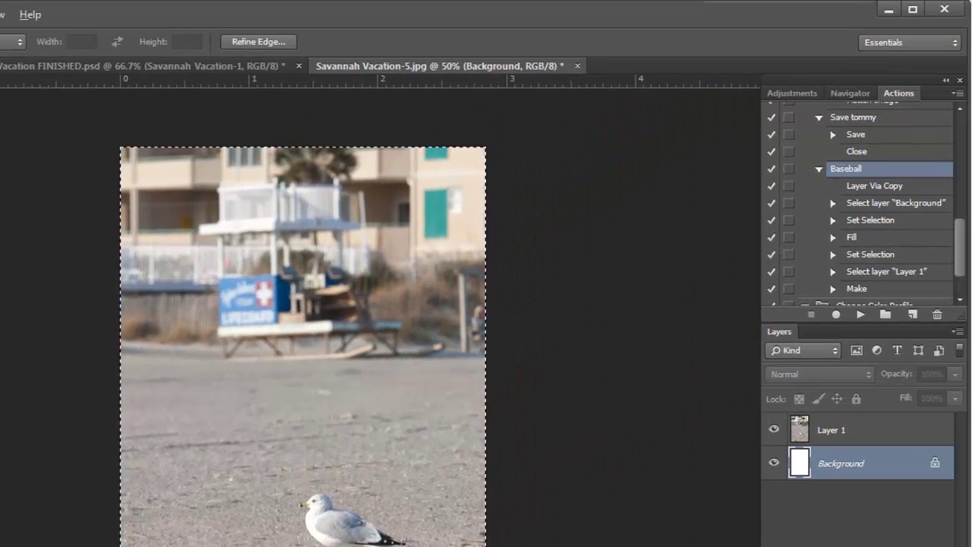
key("alt+BackSpace")
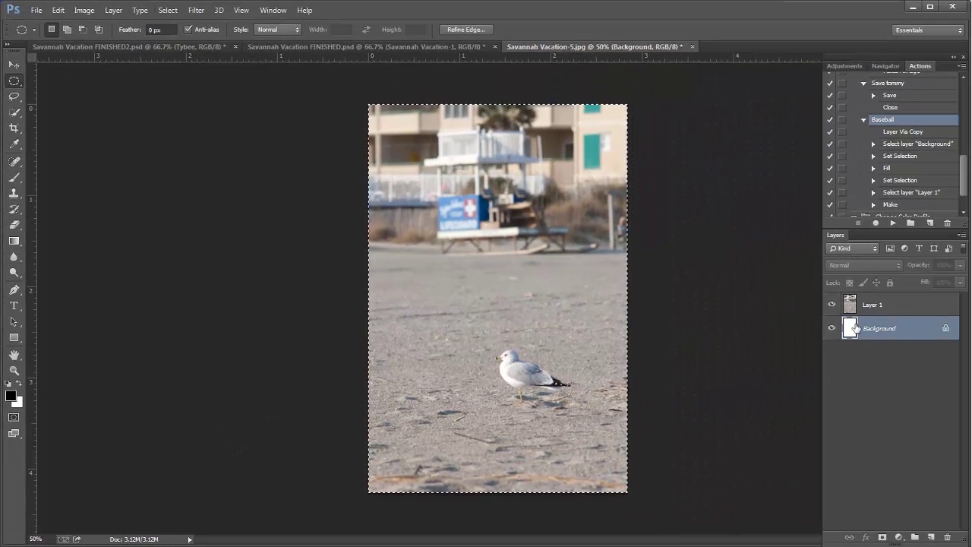
left_click(570, 286)
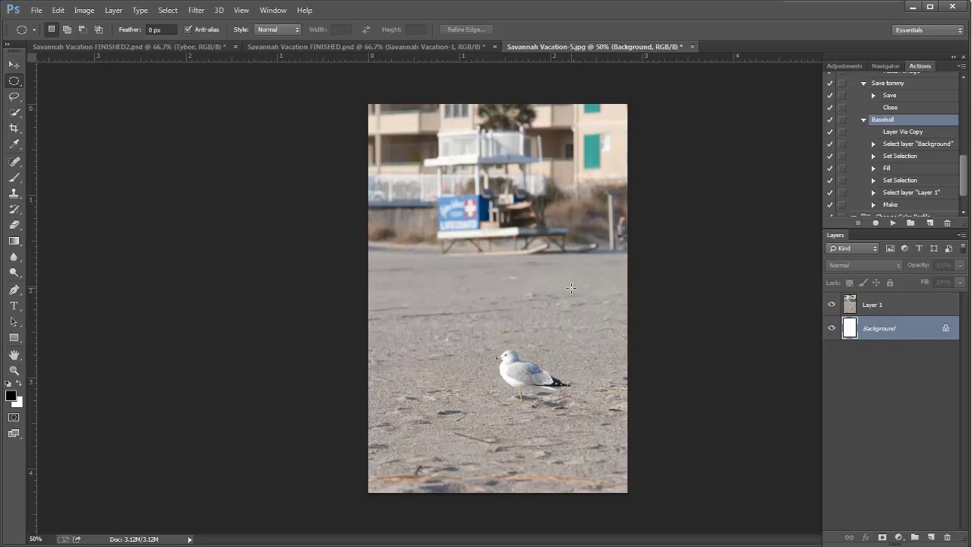
Mask Layer 1 with a tall elliptical selection around the lifeguard stand and gull, refined with a 45.4 px feather and output to Layer Mask.
left_click(896, 305)
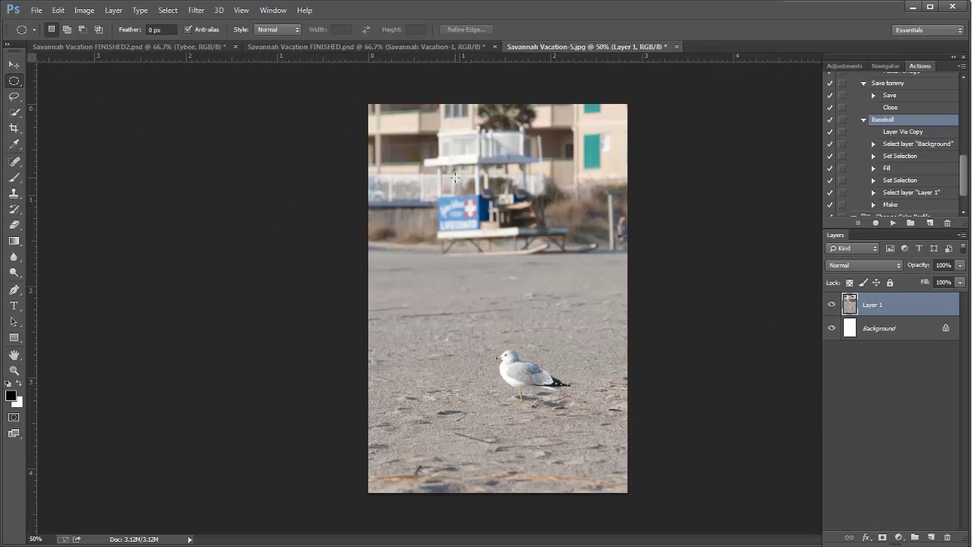
left_click_drag(450, 236, 596, 469)
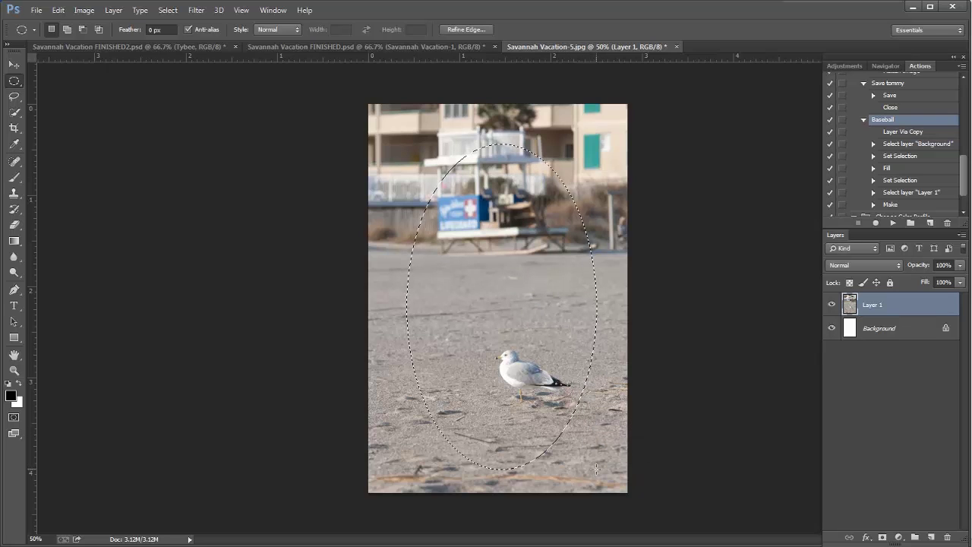
left_click(459, 32)
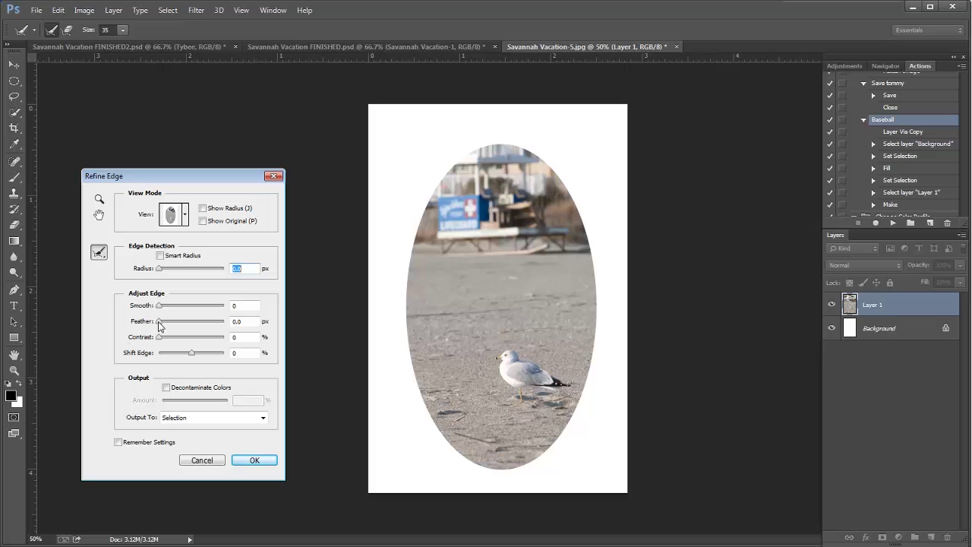
left_click_drag(159, 322, 193, 322)
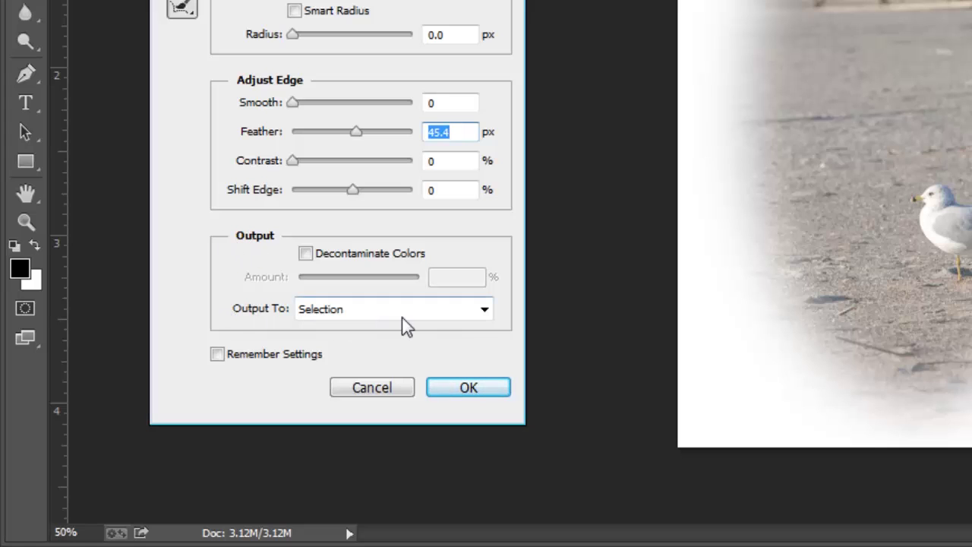
left_click(484, 310)
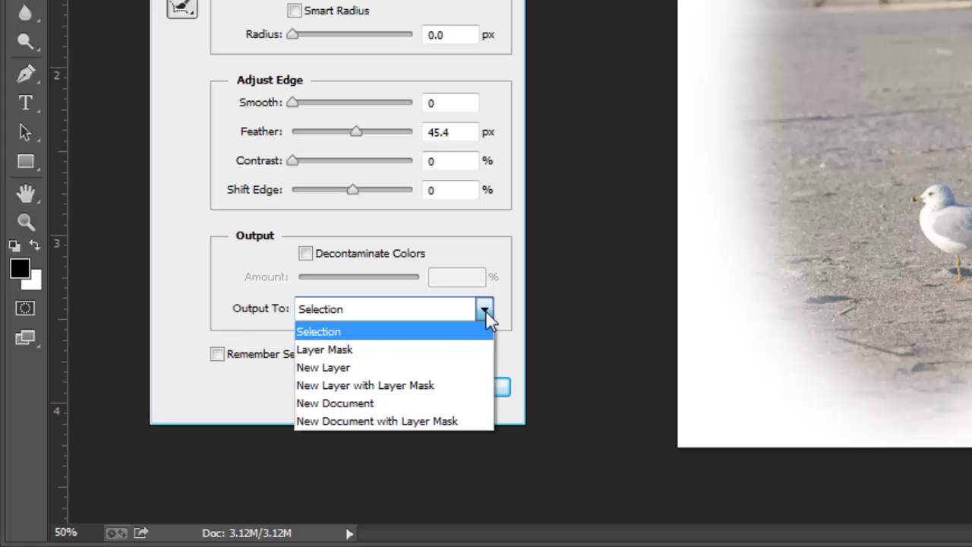
left_click(348, 350)
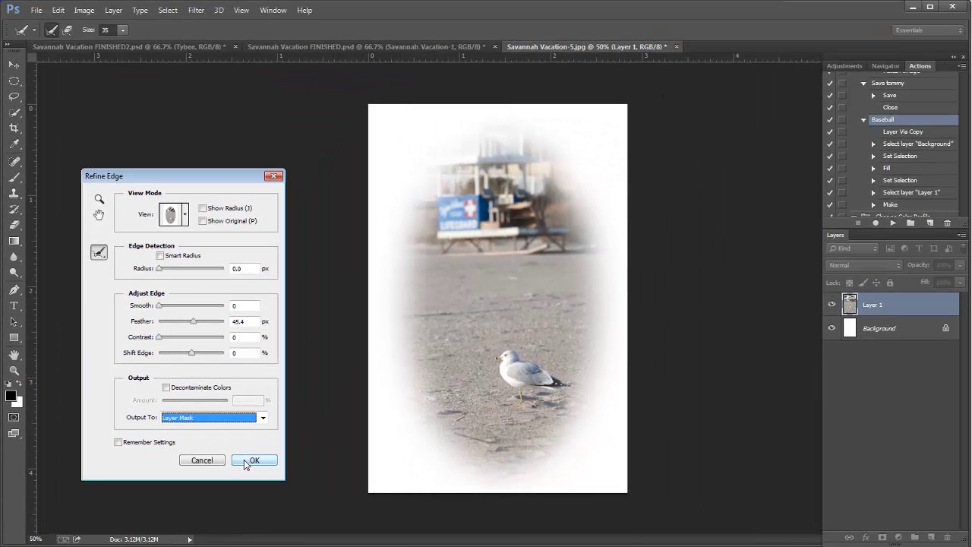
left_click(244, 461)
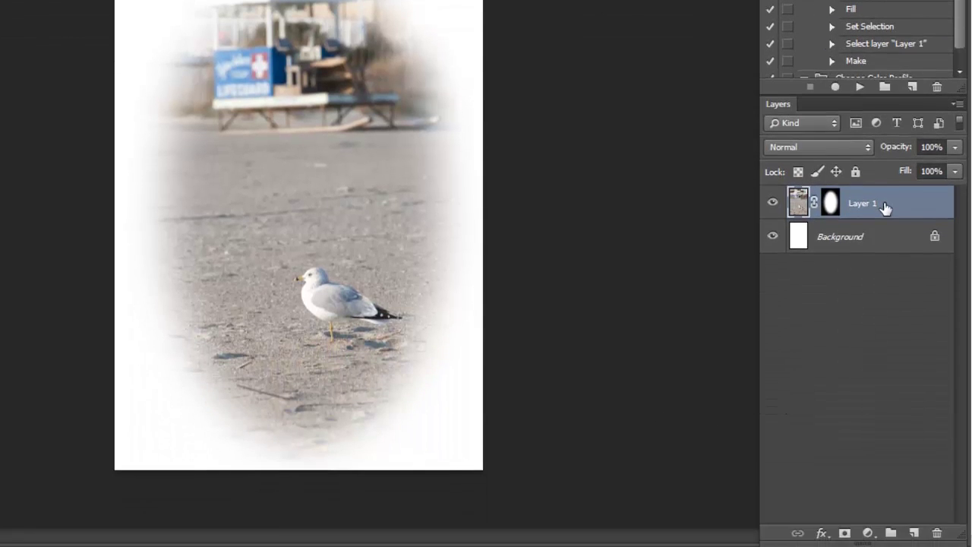
Duplicate the masked Layer 1 into the document Savannah Vacation FINISHED2.psd.
right_click(884, 365)
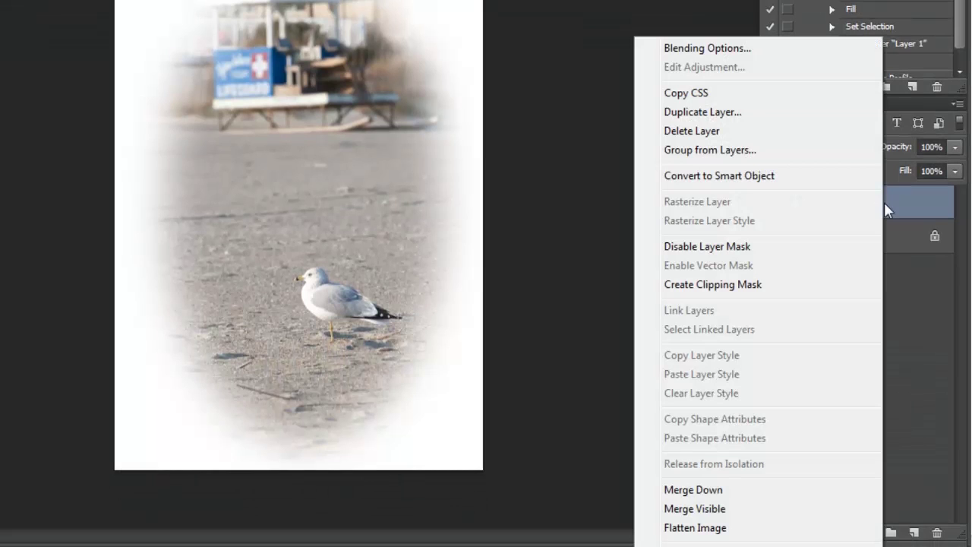
left_click(692, 112)
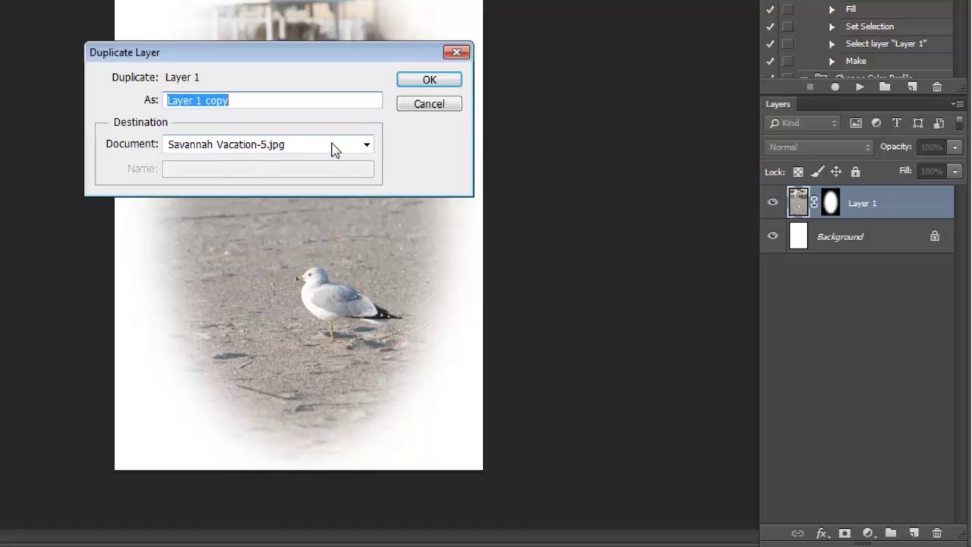
left_click(366, 148)
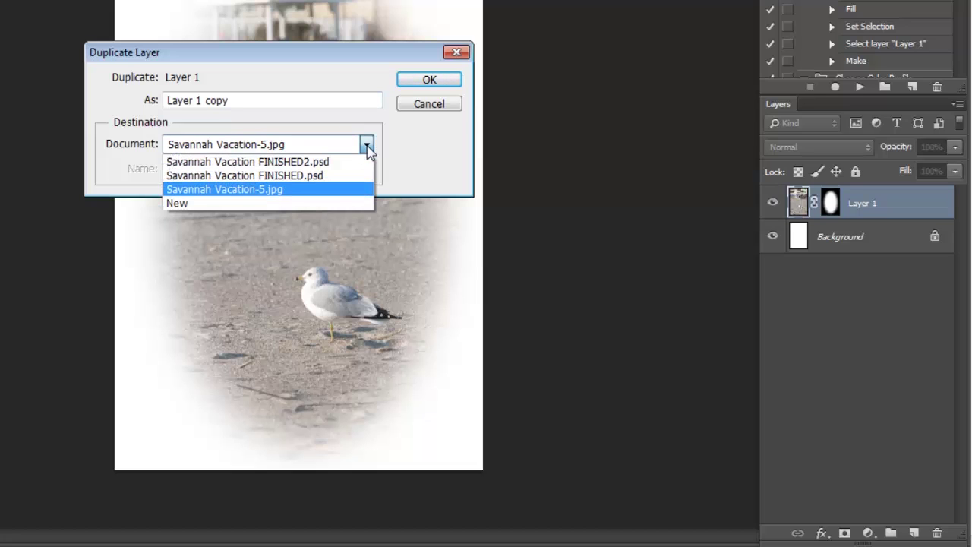
left_click(285, 162)
left_click(428, 82)
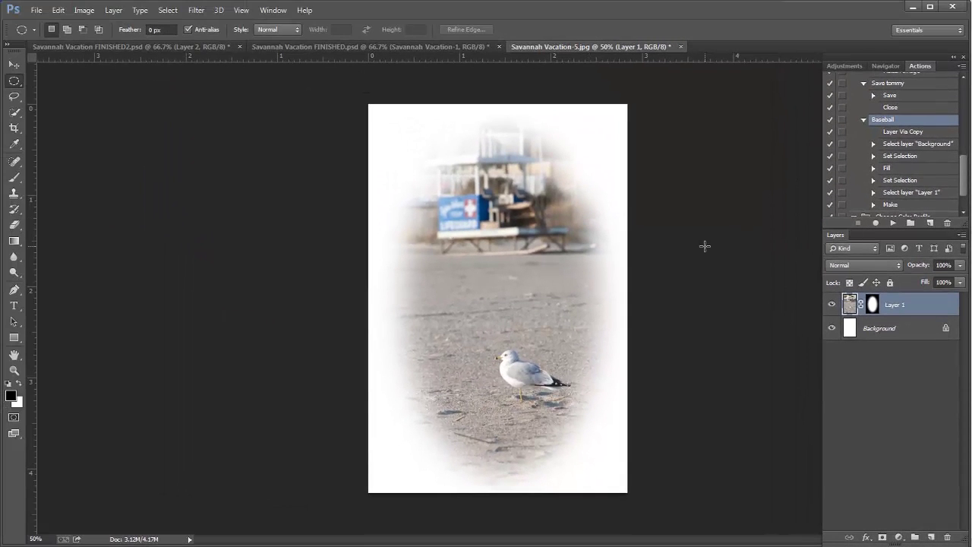
In Savannah Vacation FINISHED2.psd, scale the oval photo on Layer 2 to about 45% and place it between the shell and the existing gull photo.
left_click(110, 46)
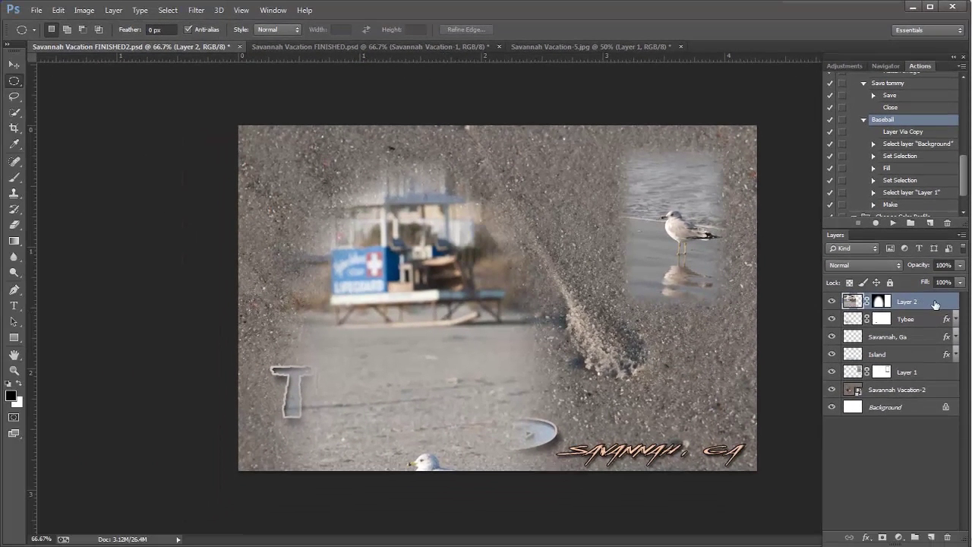
key("ctrl+t")
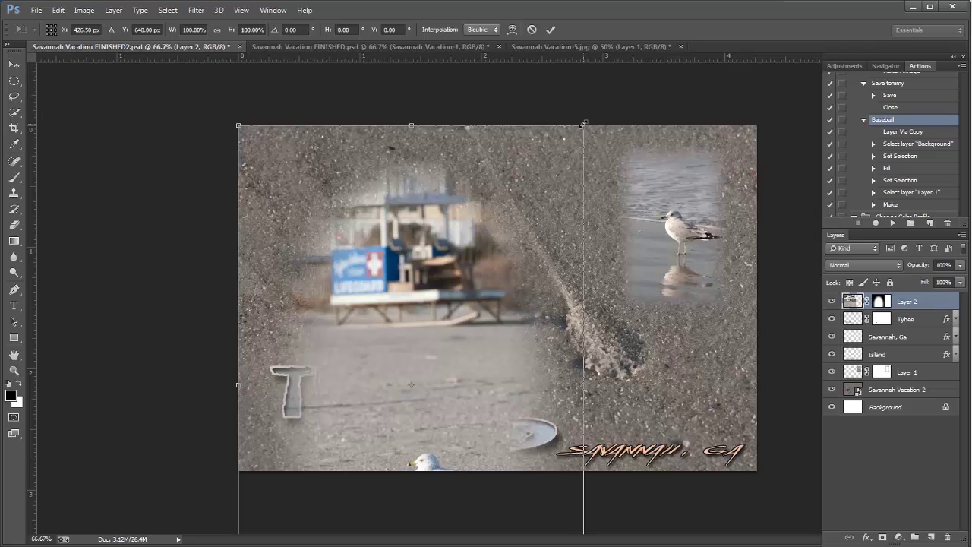
left_click_drag(584, 124, 478, 285)
left_click_drag(447, 322, 513, 216)
left_click_drag(423, 337, 391, 367)
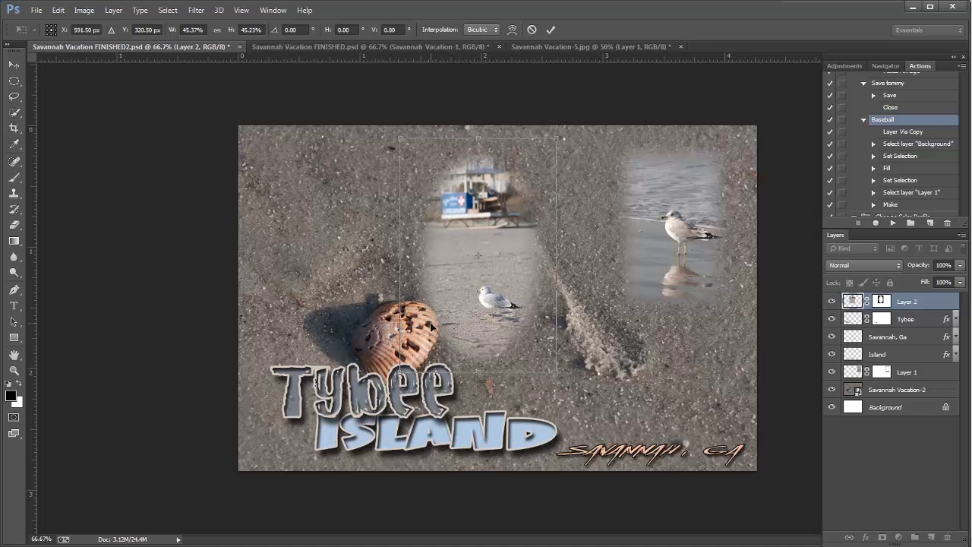
mouse_move(477, 259)
left_mouse_down()
mouse_move(494, 246)
mouse_move(484, 253)
left_mouse_up()
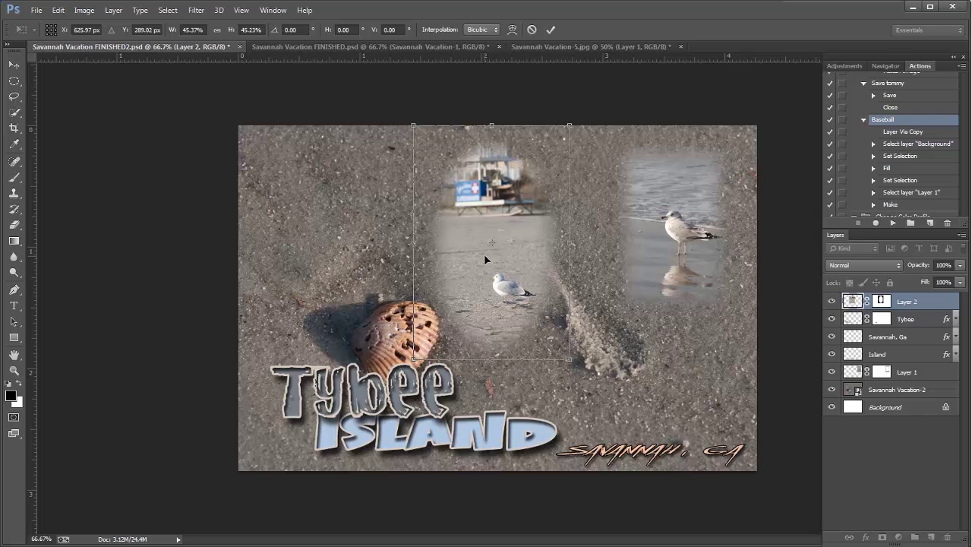
left_click(550, 34)
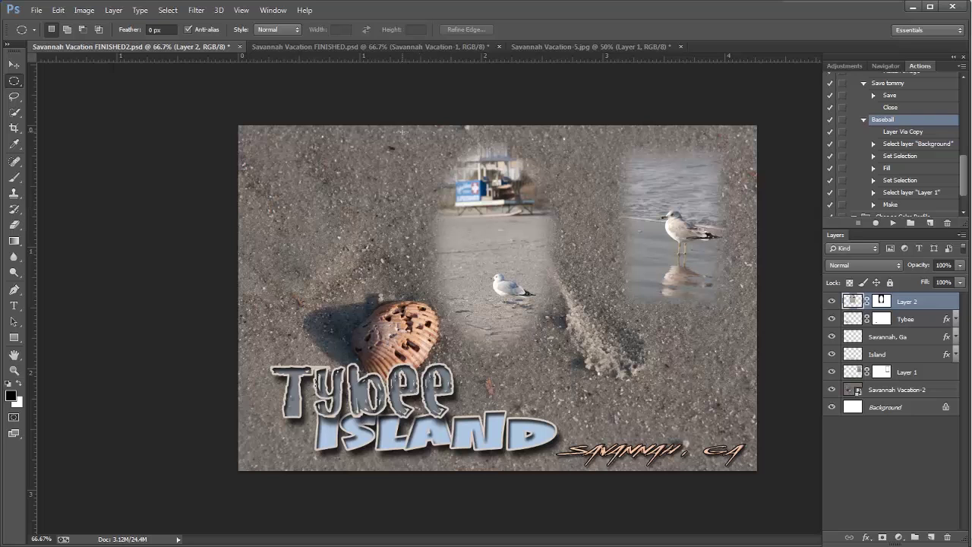
Open the photo Savannah Vacation-3.jpg from the Layer Styles and brushes folder.
left_click(36, 10)
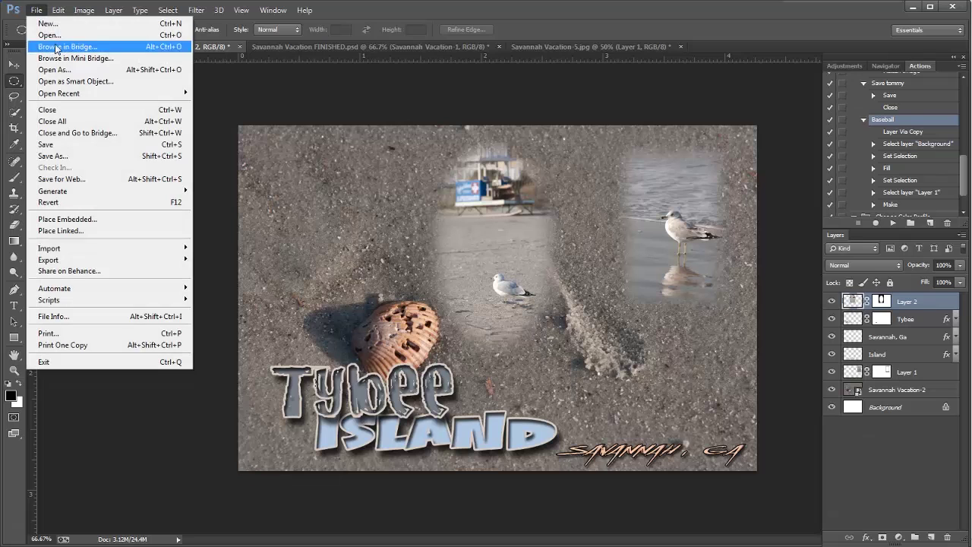
left_click(64, 36)
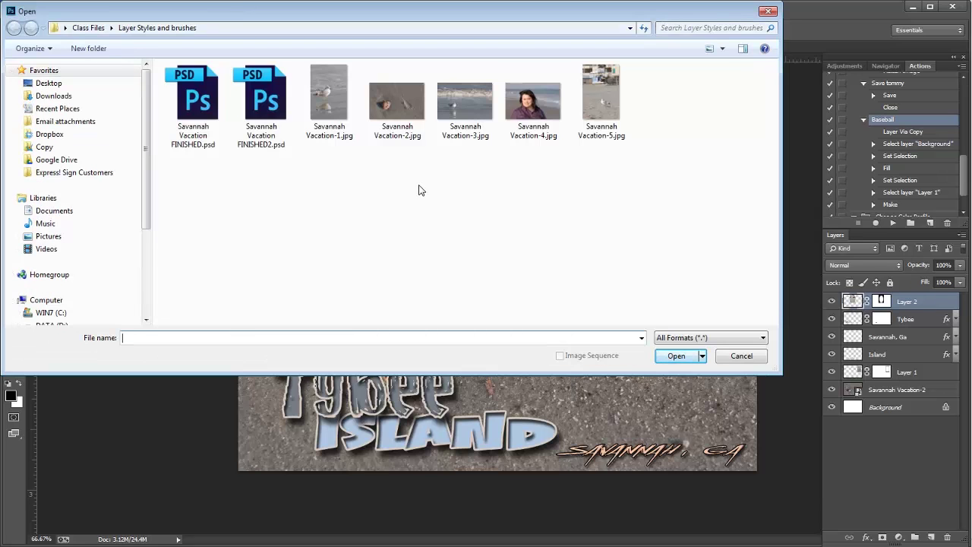
double_click(460, 107)
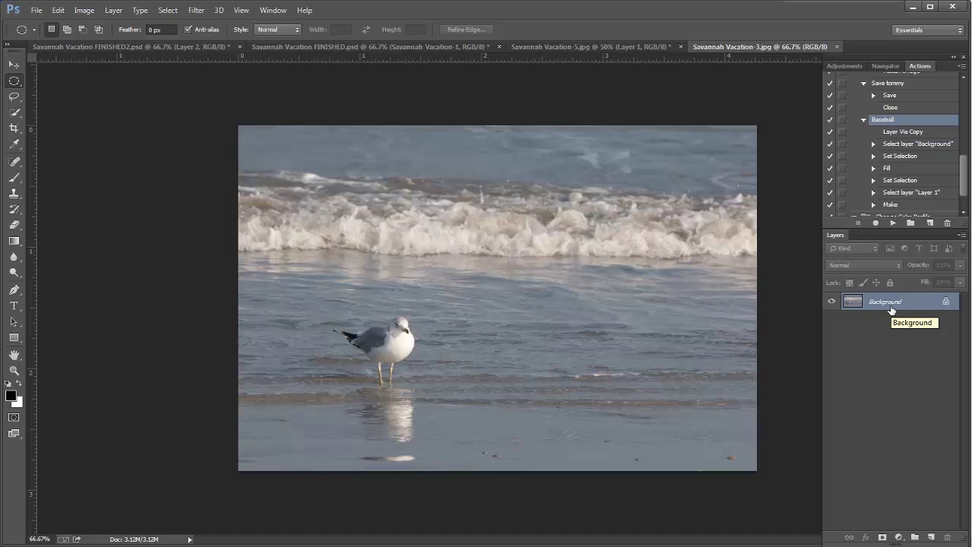
Duplicate the wave photo's Background layer, fill the original with white, deselect, and make Layer 1 active.
key("ctrl+j")
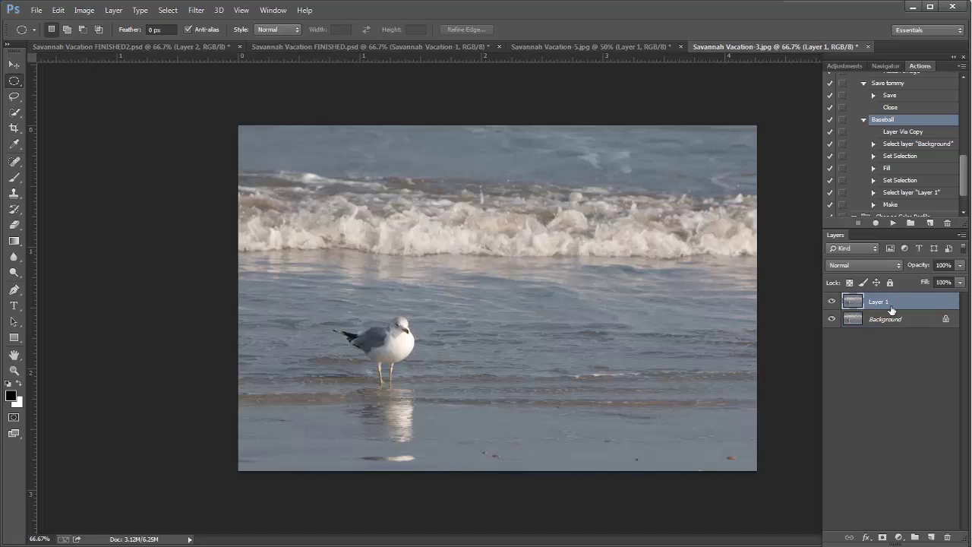
left_click(893, 322)
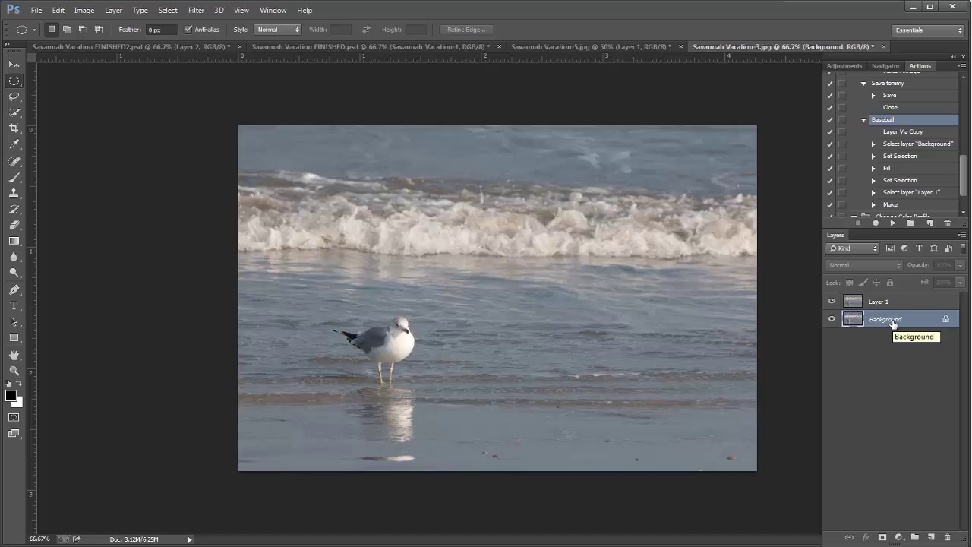
key("ctrl+a")
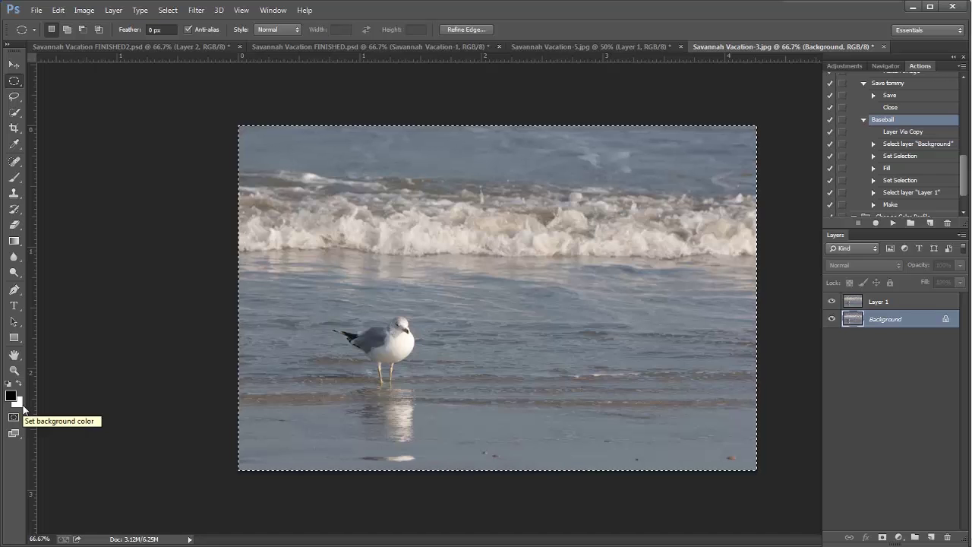
key("ctrl+BackSpace")
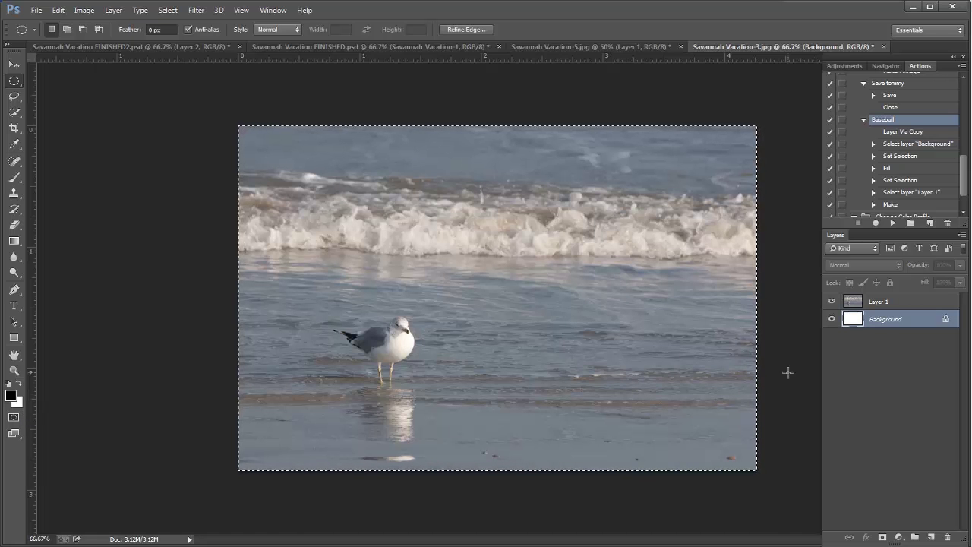
key("ctrl+d")
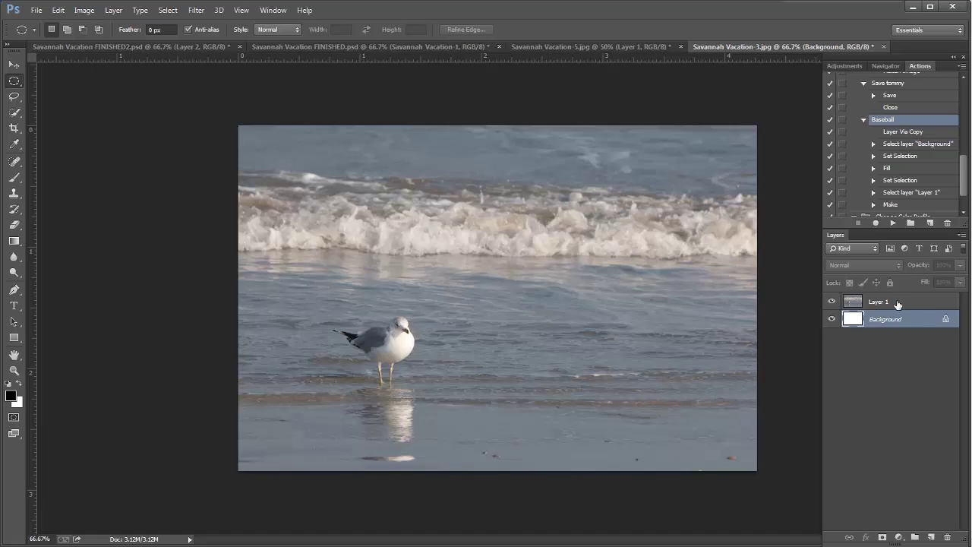
left_click(897, 303)
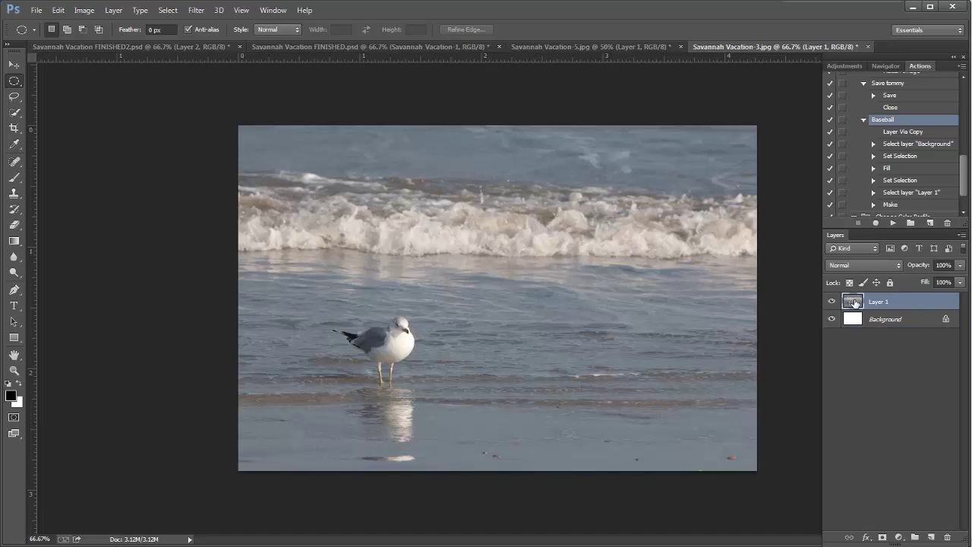
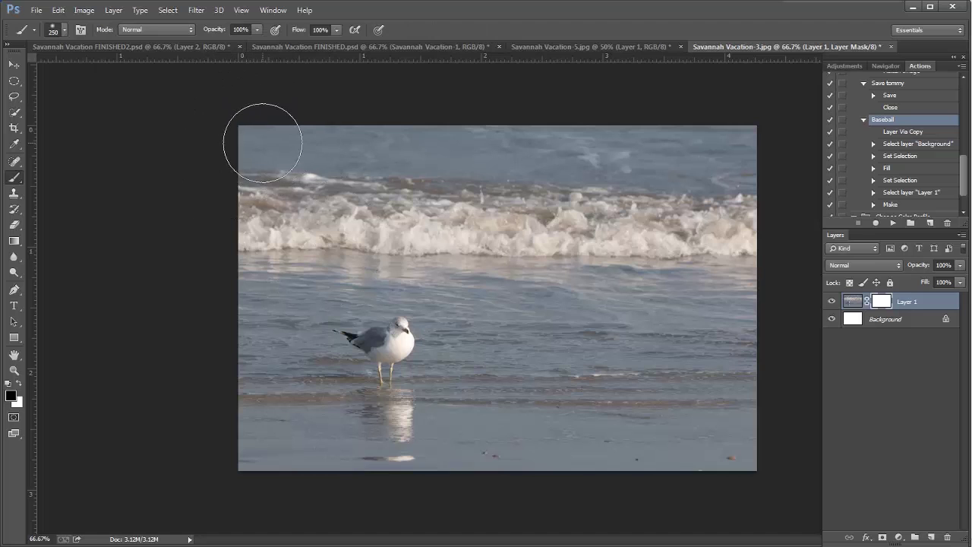
Fade the wave photo's edges by painting Layer 1's mask black with a soft 400 px brush, and check the mask on its own.
key("bracketright")
key("bracketright")
key("bracketright")
key("bracketright")
key("bracketleft")
key("bracketleft")
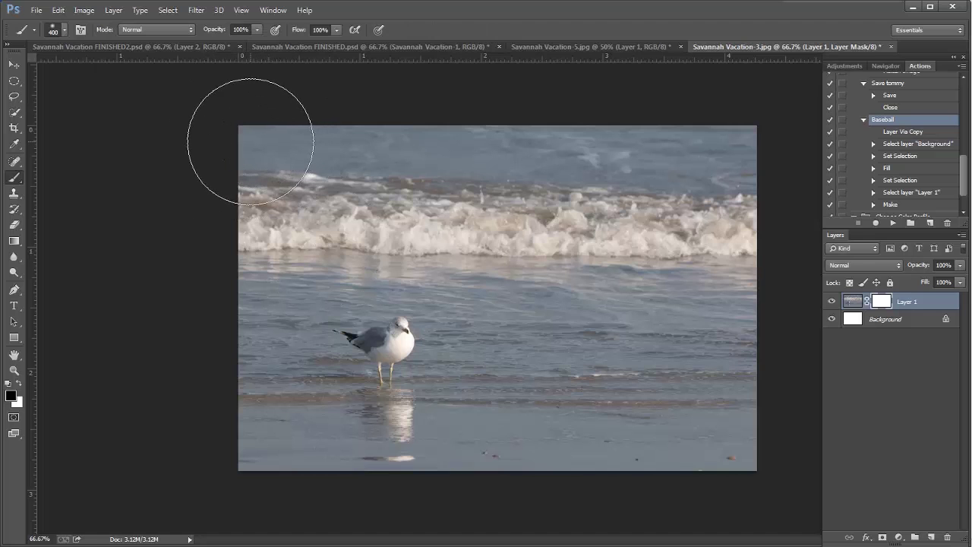
key("bracketright")
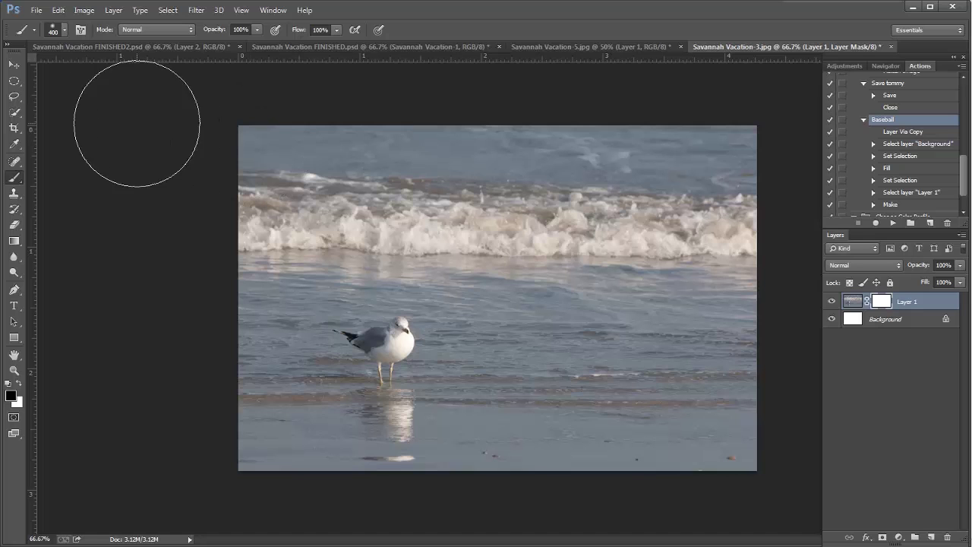
left_click(64, 28)
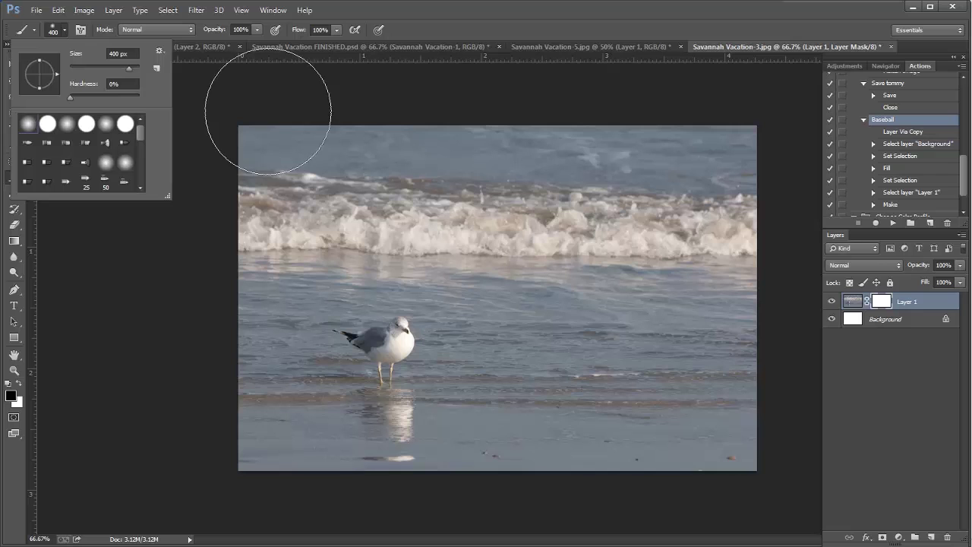
left_click(299, 90)
left_click(313, 94)
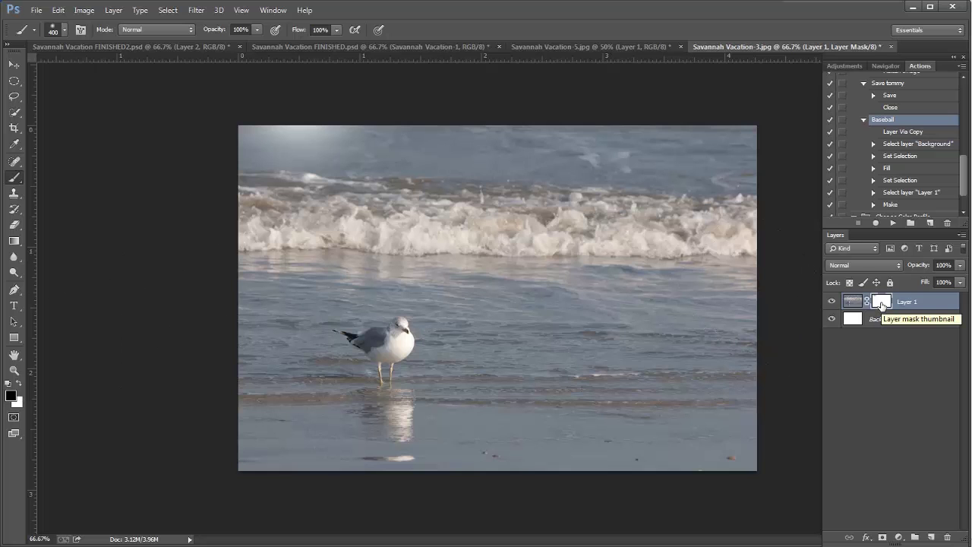
mouse_move(289, 123)
left_mouse_down()
mouse_move(247, 160)
mouse_move(224, 219)
mouse_move(233, 170)
mouse_move(197, 251)
left_mouse_up()
mouse_move(208, 391)
left_mouse_down()
mouse_move(191, 338)
mouse_move(206, 397)
mouse_move(240, 447)
mouse_move(292, 484)
mouse_move(240, 452)
mouse_move(341, 487)
mouse_move(376, 491)
mouse_move(331, 479)
mouse_move(405, 492)
mouse_move(575, 494)
mouse_move(523, 493)
mouse_move(532, 495)
mouse_move(653, 477)
mouse_move(620, 491)
mouse_move(660, 489)
mouse_move(721, 451)
mouse_move(700, 478)
mouse_move(739, 437)
mouse_move(750, 388)
mouse_move(725, 445)
mouse_move(758, 382)
mouse_move(766, 320)
mouse_move(759, 368)
mouse_move(757, 284)
mouse_move(736, 214)
mouse_move(692, 147)
mouse_move(714, 169)
mouse_move(669, 138)
mouse_move(613, 122)
mouse_move(654, 123)
mouse_move(369, 105)
mouse_move(407, 101)
mouse_move(329, 108)
mouse_move(283, 130)
mouse_move(261, 114)
mouse_move(203, 226)
mouse_move(190, 320)
mouse_move(174, 259)
mouse_move(206, 360)
mouse_move(234, 420)
mouse_move(413, 482)
mouse_move(715, 470)
mouse_move(762, 371)
mouse_move(738, 425)
mouse_move(772, 204)
left_mouse_up()
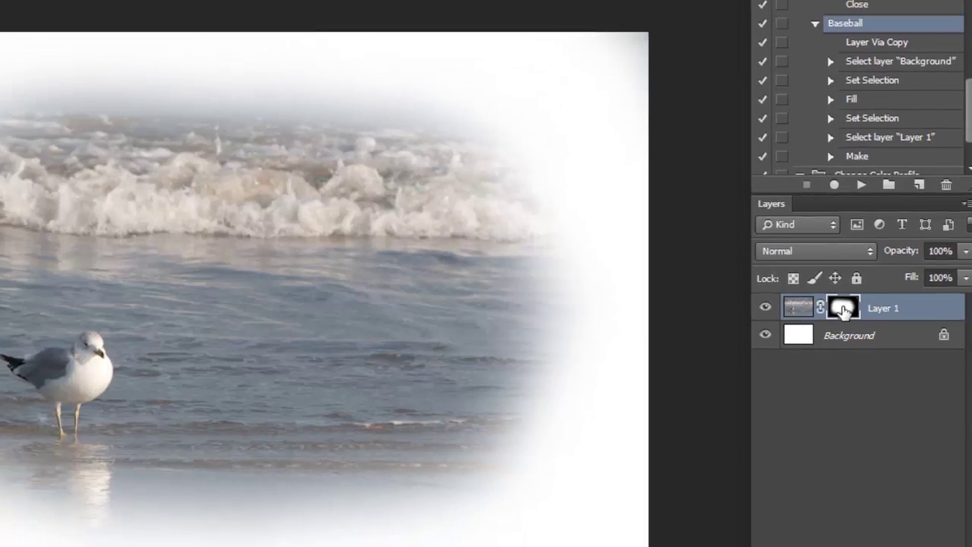
left_click(832, 310, "alt")
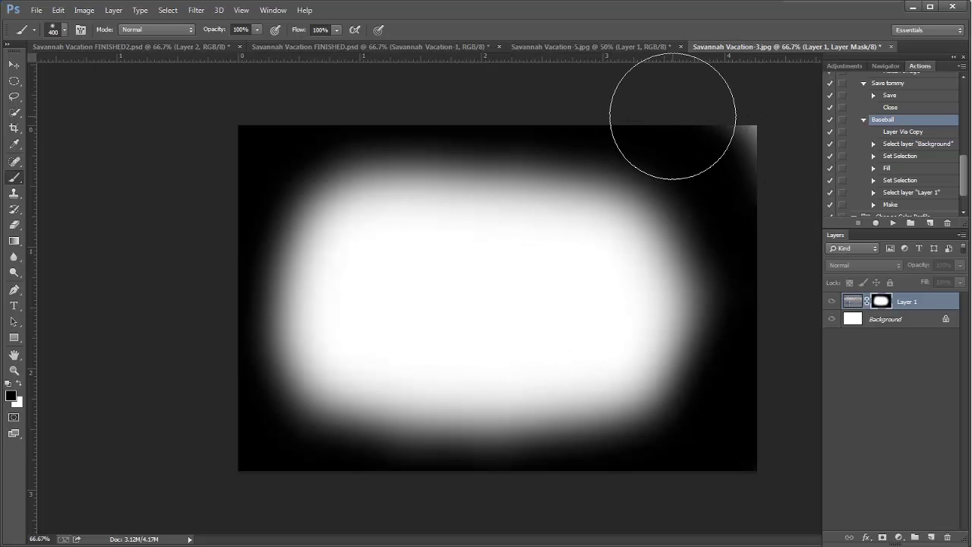
left_click(881, 303, "alt")
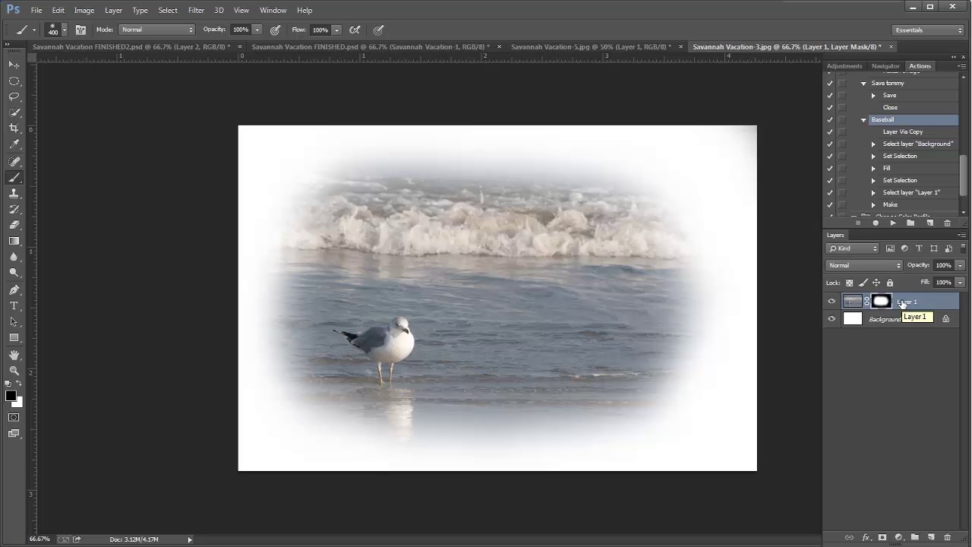
Duplicate the masked Layer 1 as "Layer 2 copy" into the document Savannah Vacation FINISHED2.psd.
right_click(928, 302)
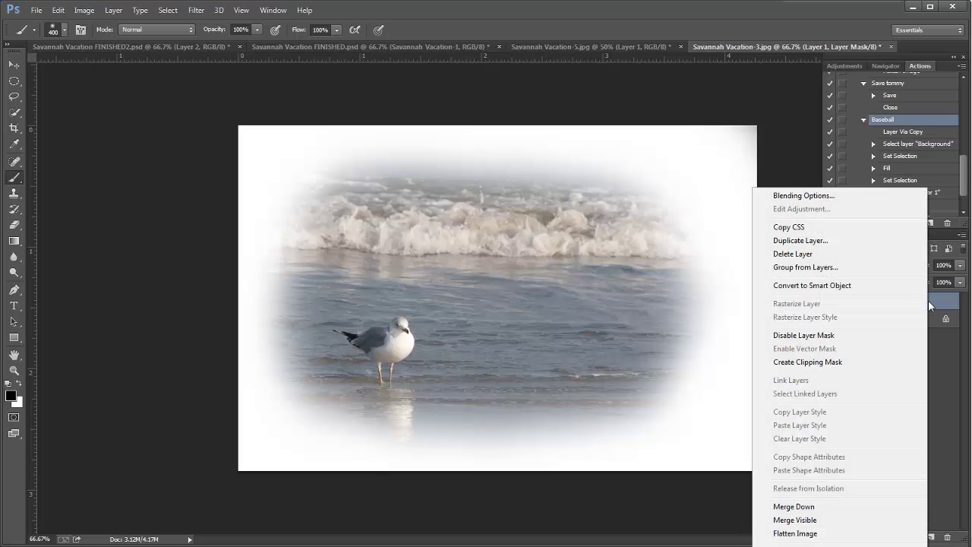
left_click(783, 241)
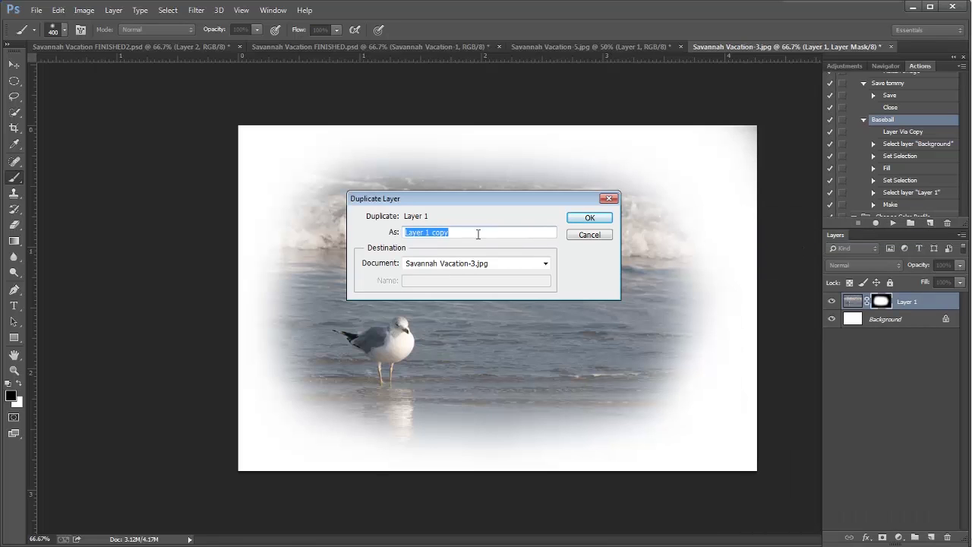
left_click(427, 233)
type("2")
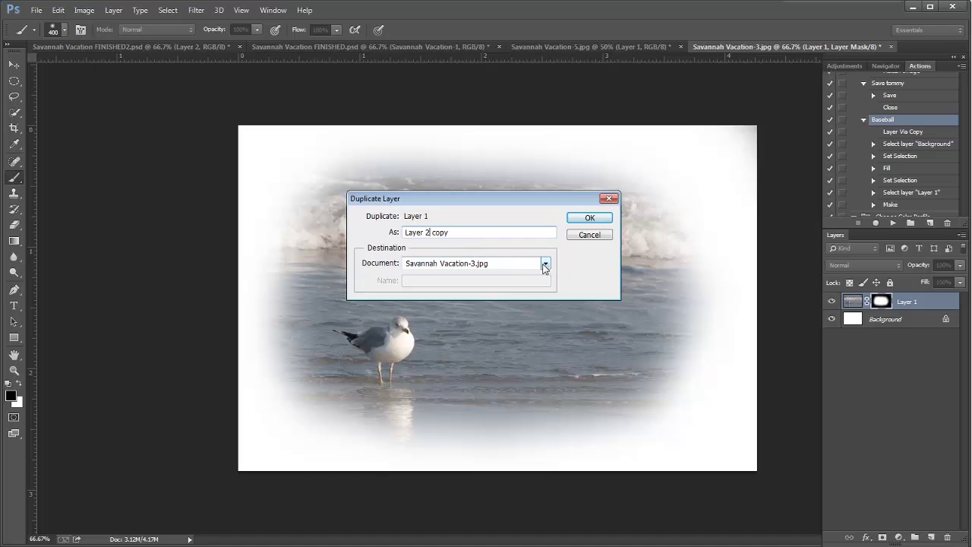
left_click(545, 264)
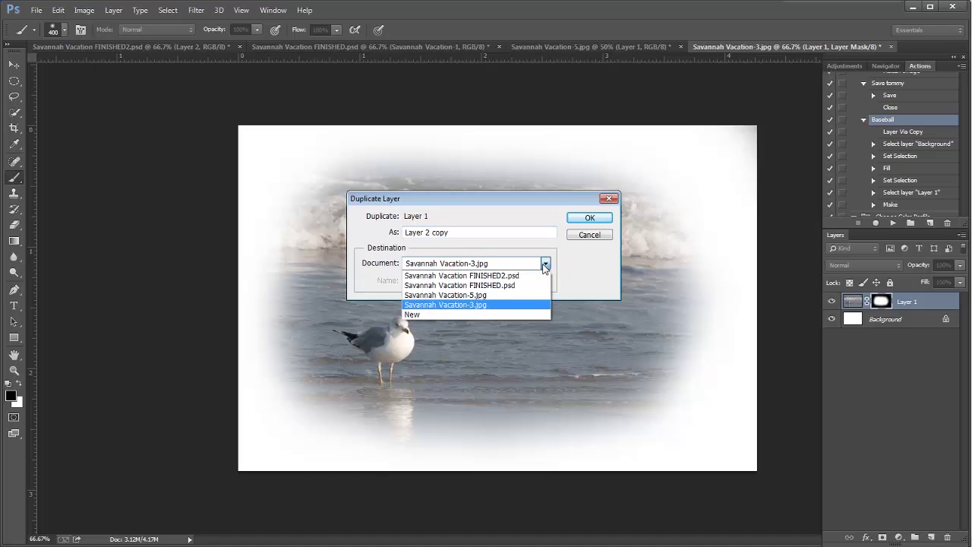
left_click(483, 278)
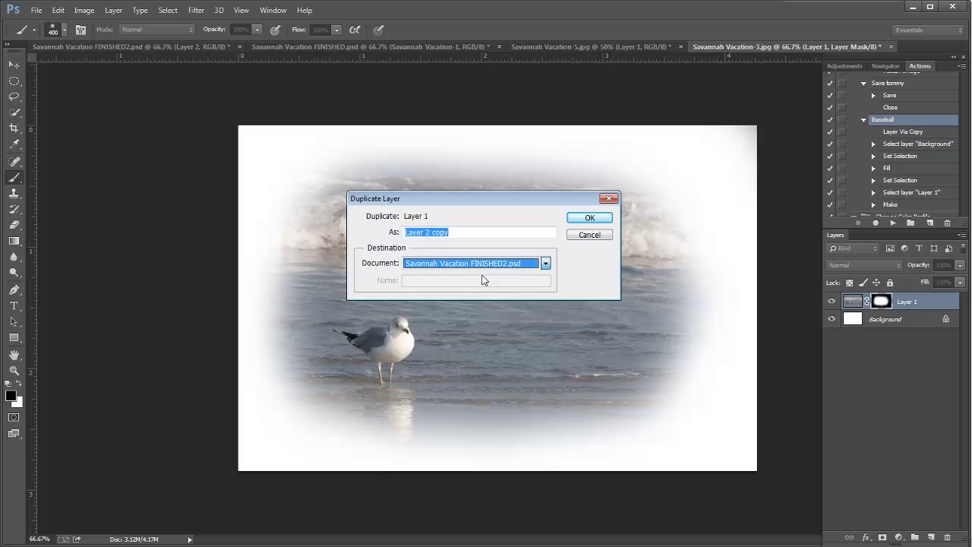
left_click(590, 218)
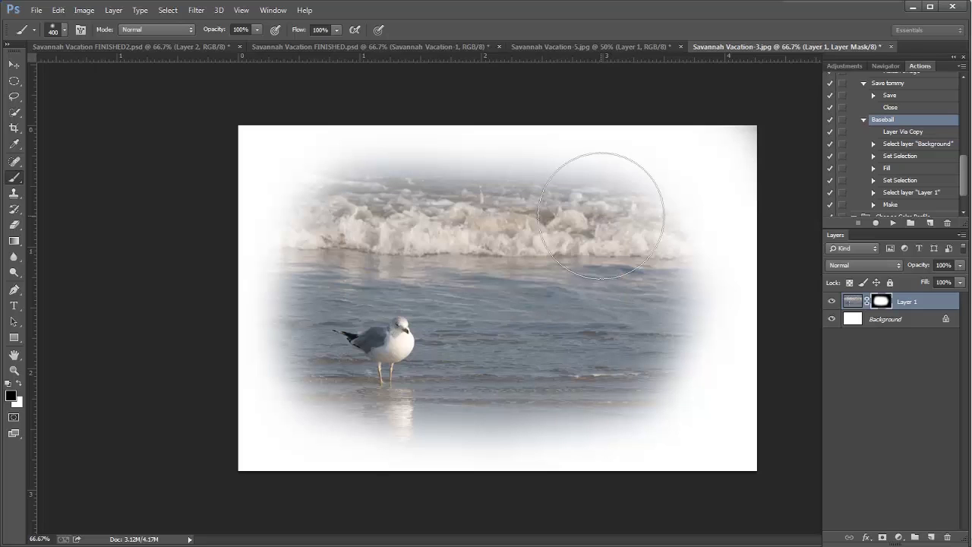
In Savannah Vacation FINISHED2.psd, scale the wave photo on Layer 2 copy to about 45% and place it above the shell, beside the lifeguard photo.
left_click(126, 46)
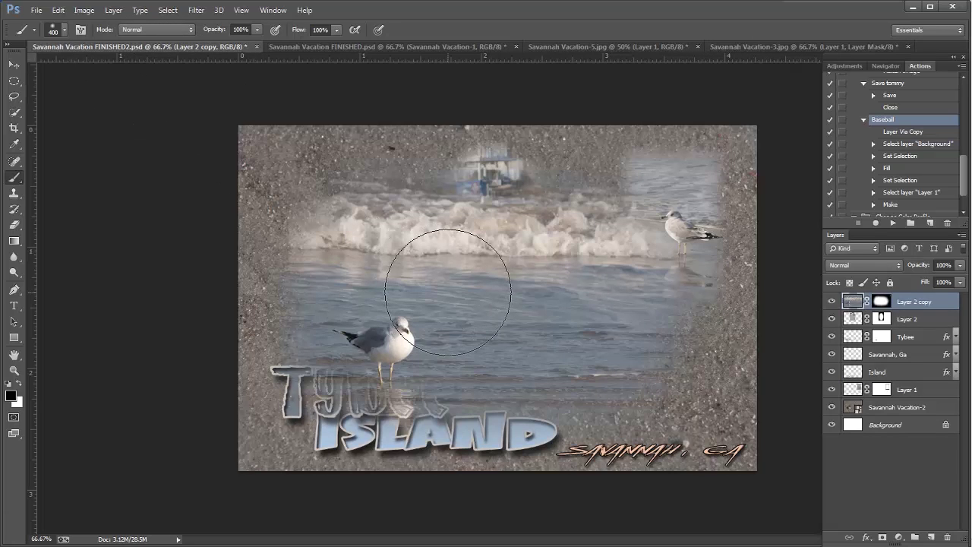
left_click(14, 65)
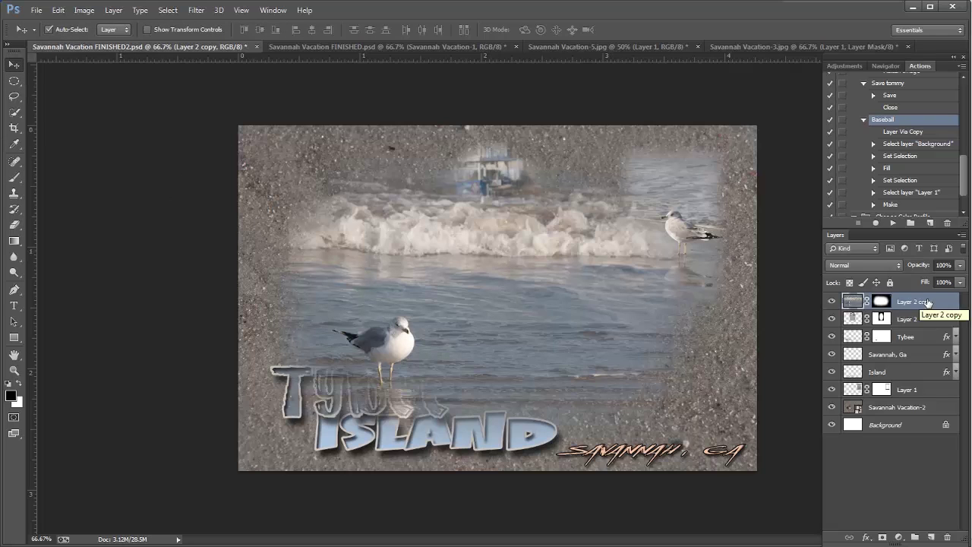
key("ctrl+t")
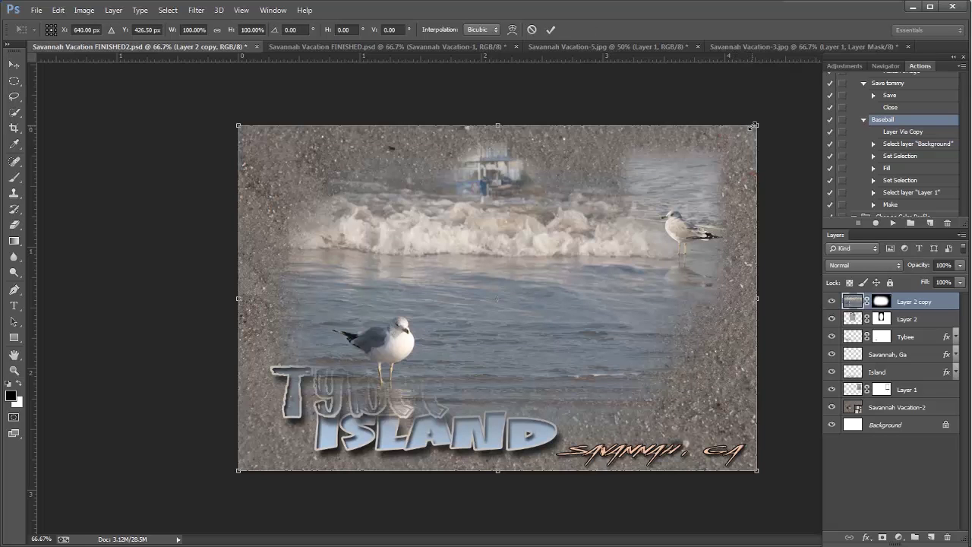
left_click_drag(757, 124, 617, 223)
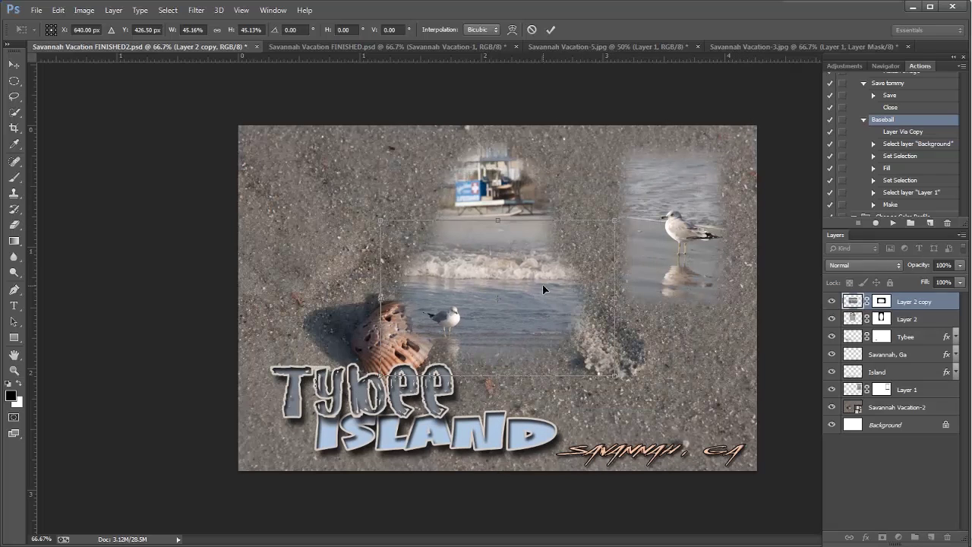
left_click_drag(498, 270, 404, 210)
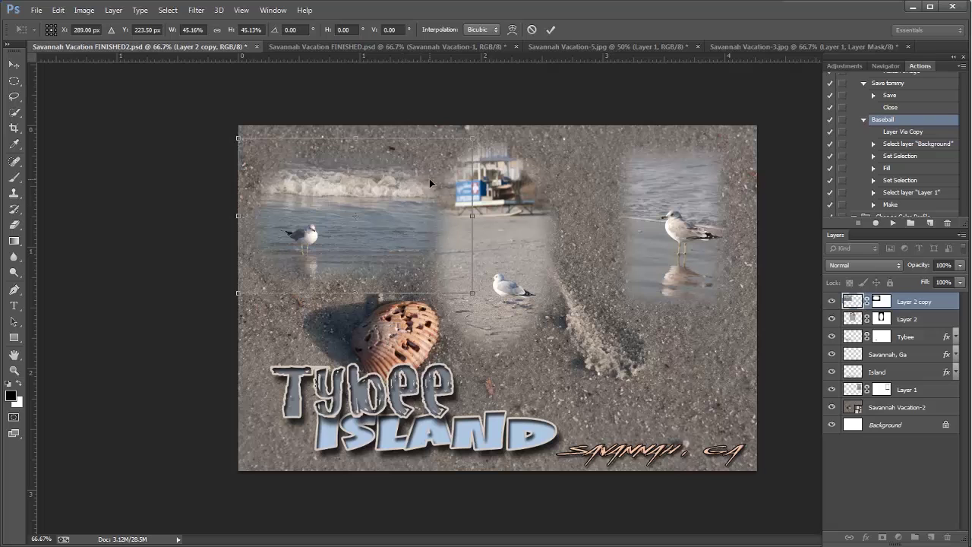
left_click(550, 31)
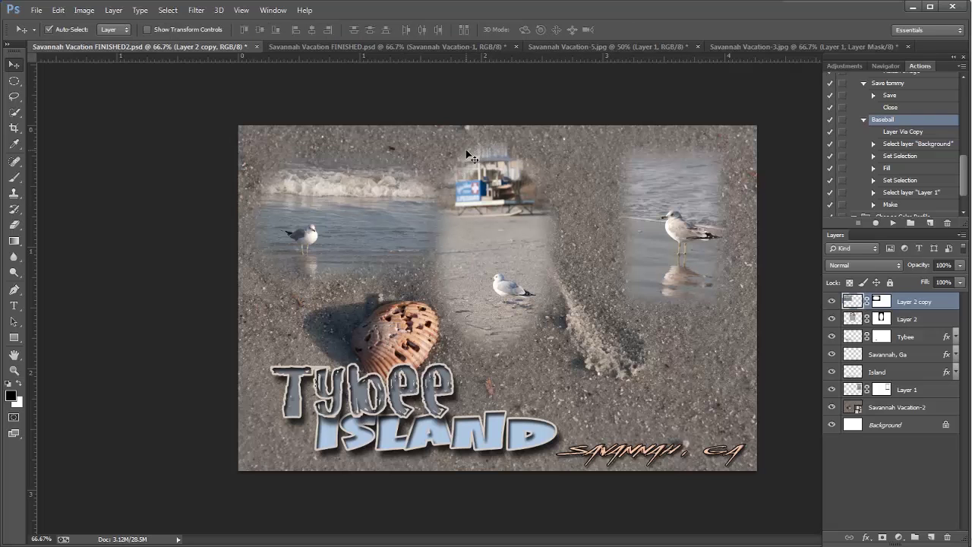
Inspect the overlap with the lifeguard photo and paint black on Layer 2 copy's mask to soften the wave photo's adjoining upper corner.
key("z")
left_click(498, 155)
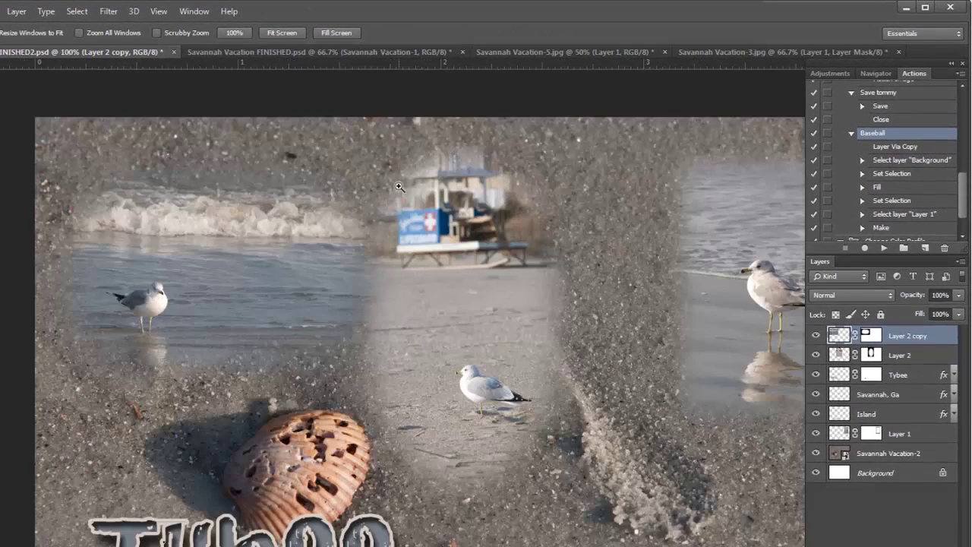
left_click(409, 187)
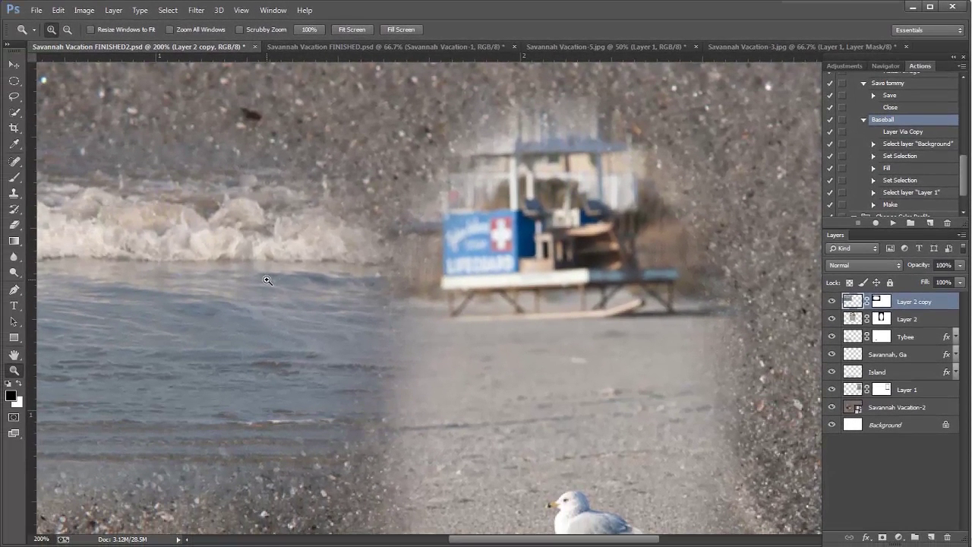
key("alt")
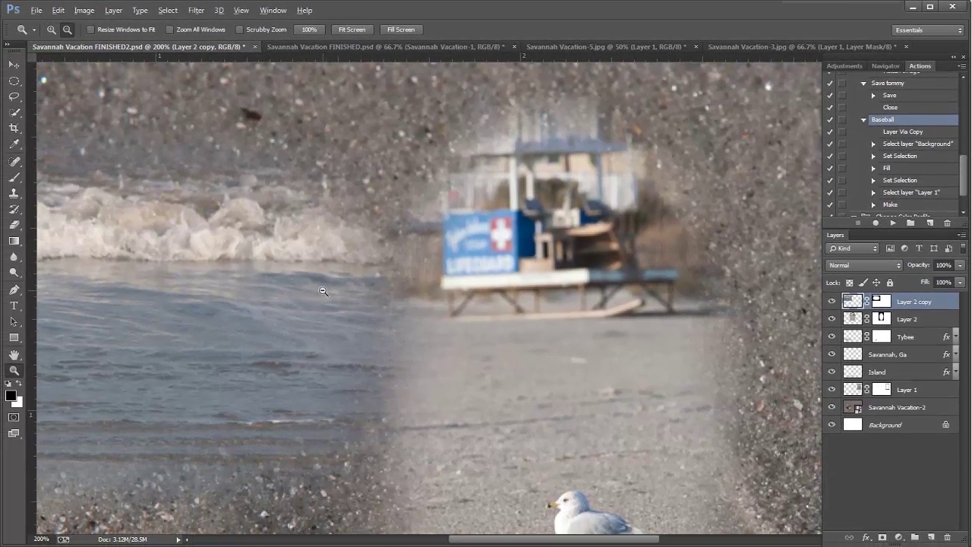
left_click(370, 309, "alt")
left_click(367, 331, "alt")
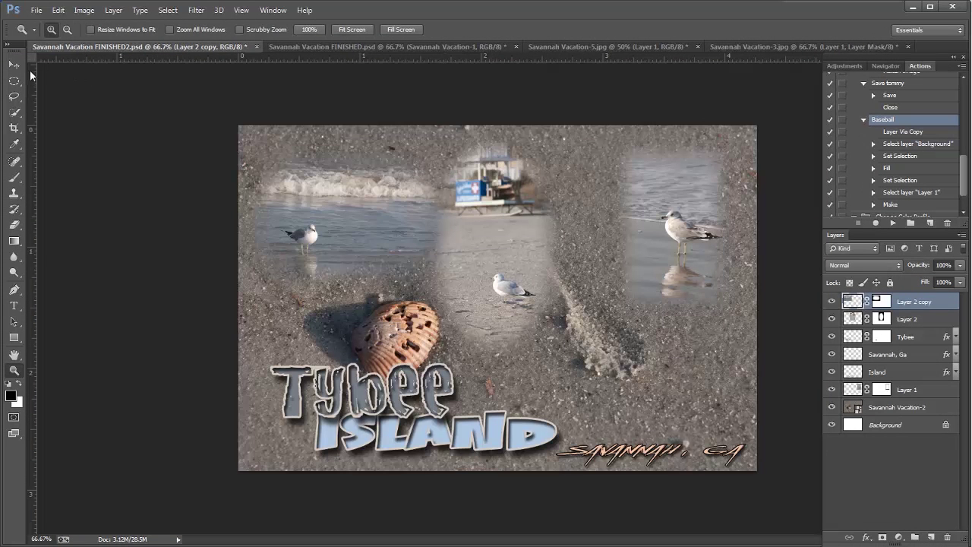
left_click(14, 65)
left_click(882, 301)
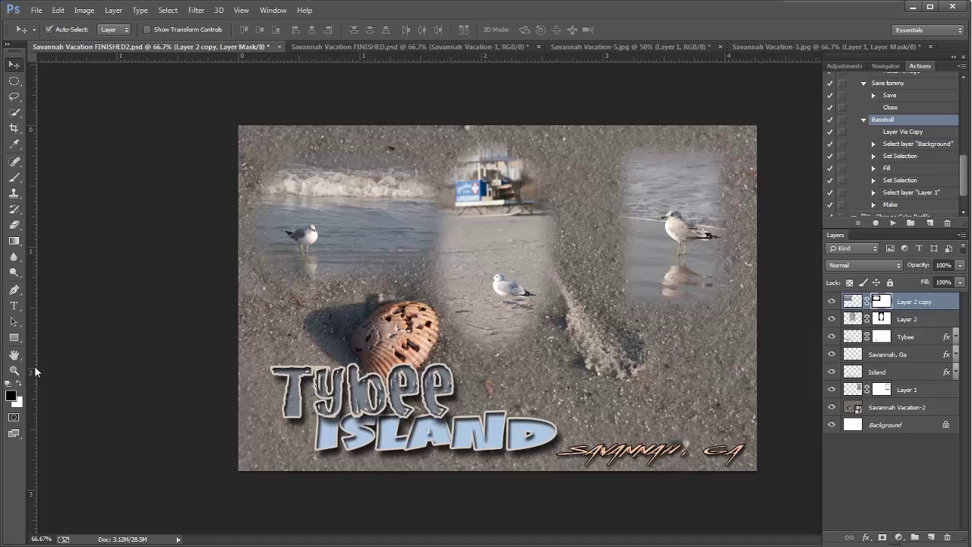
key("b")
mouse_move(414, 161)
left_mouse_down()
mouse_move(453, 169)
mouse_move(434, 141)
left_mouse_up()
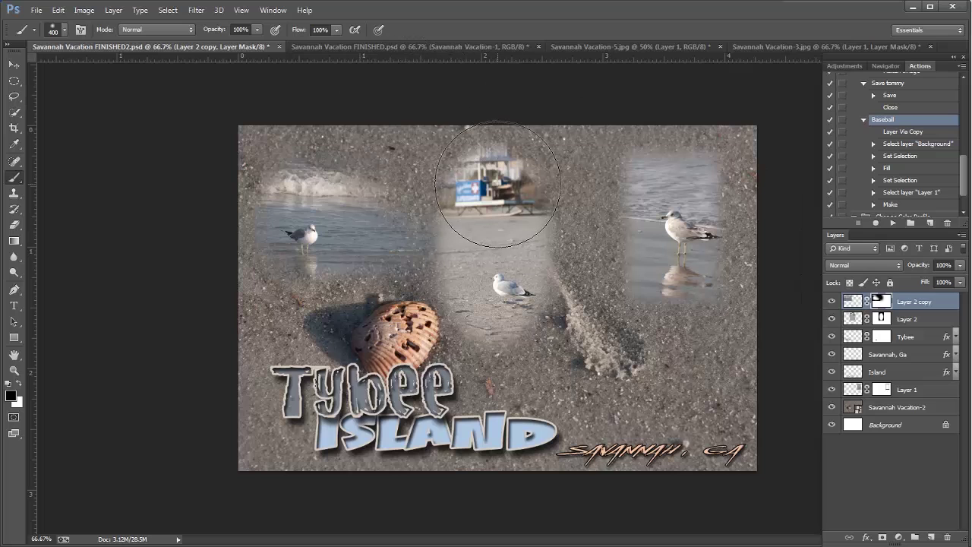
Reposition the three masked beach photos slightly so that they are spaced more evenly across the sand above the title text.
left_click(14, 65)
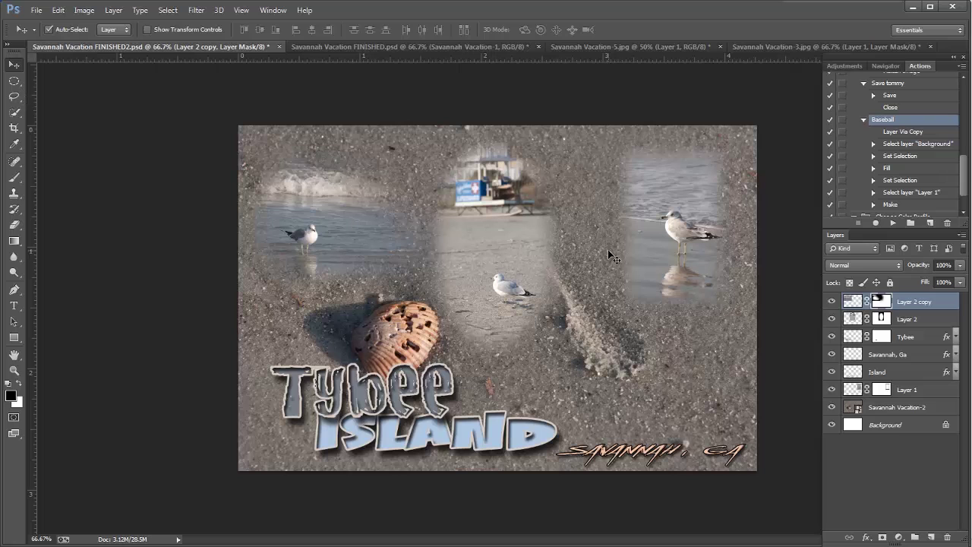
mouse_move(682, 228)
left_mouse_down()
mouse_move(674, 261)
mouse_move(673, 217)
mouse_move(682, 229)
left_mouse_up()
left_click_drag(522, 243, 545, 237)
mouse_move(357, 228)
left_mouse_down()
mouse_move(361, 281)
mouse_move(357, 239)
left_mouse_up()
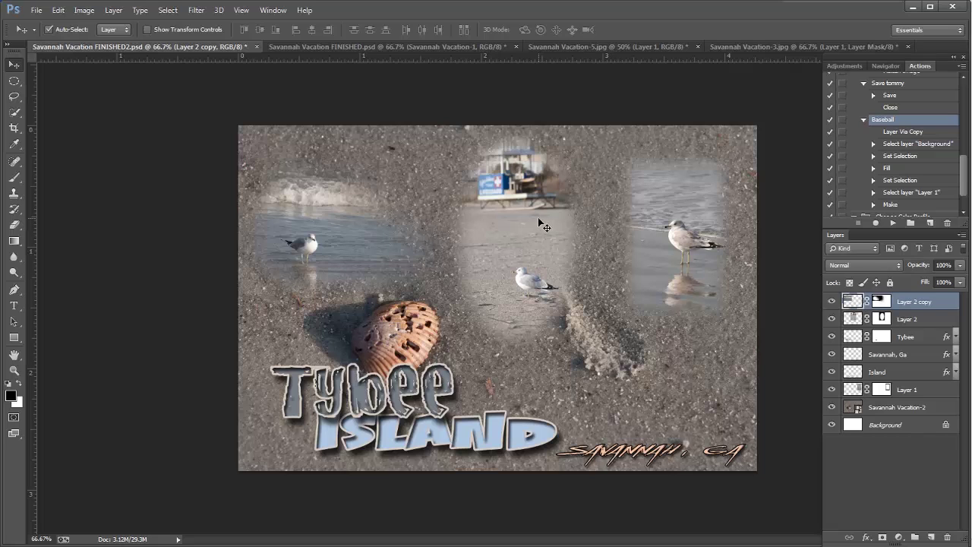
mouse_move(532, 226)
left_mouse_down()
mouse_move(521, 210)
mouse_move(515, 222)
left_mouse_up()
left_click_drag(318, 207, 315, 201)
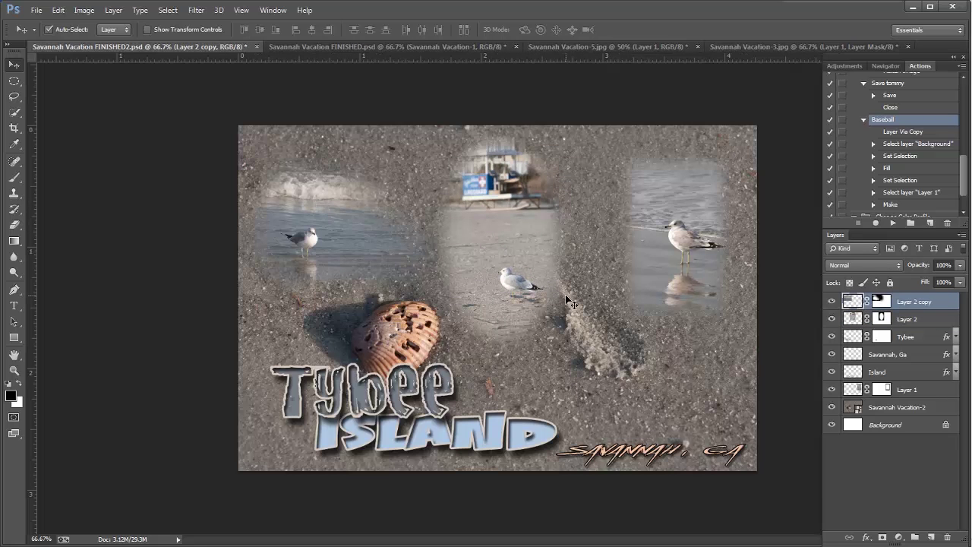